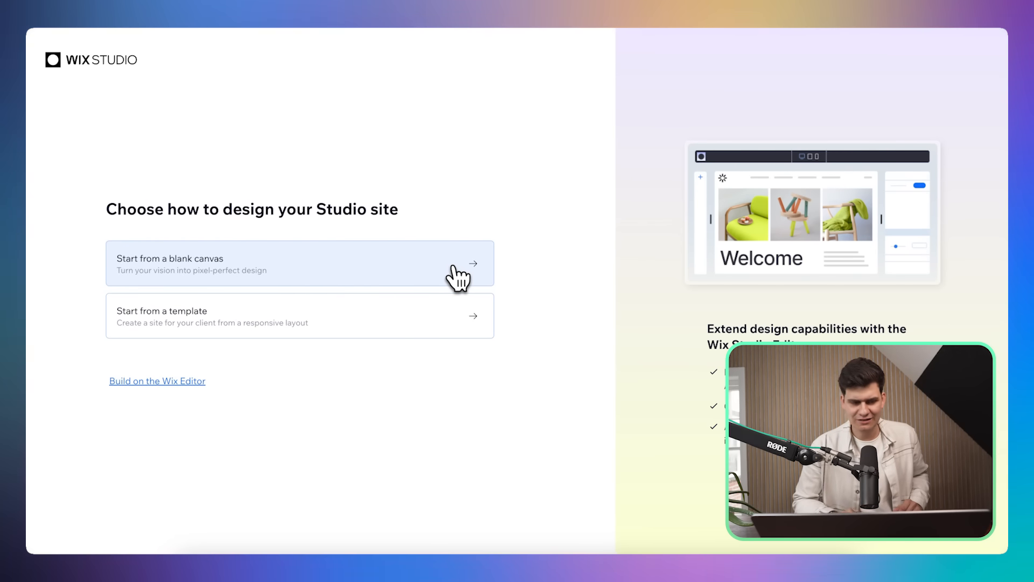
Step: Start the Studio site from a blank canvas and delete its default footer and header
{"action": "left_click", "coordinate": [454, 268]}
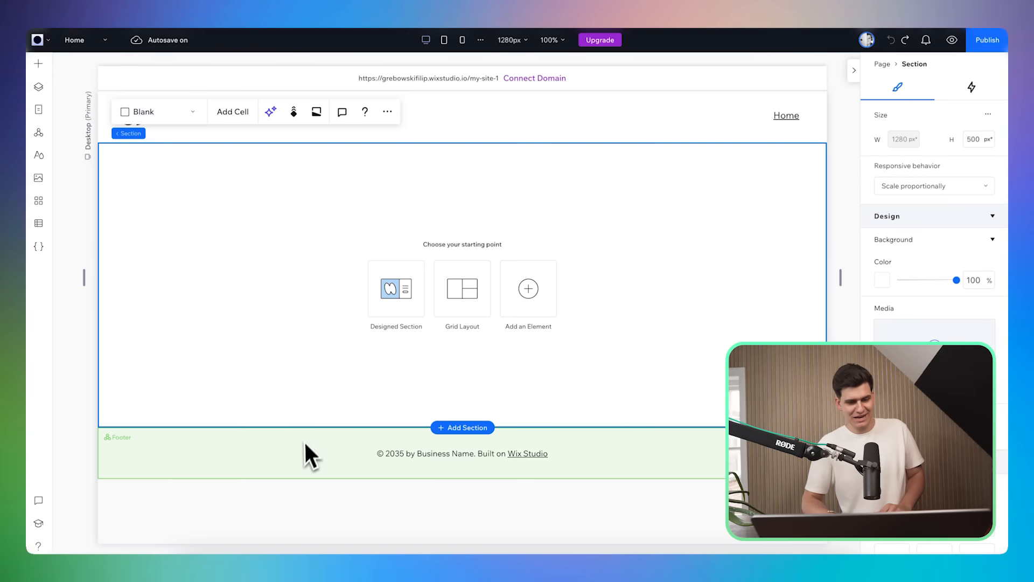
{"action": "key", "text": "Delete"}
{"action": "key", "text": "ctrl+z"}
{"action": "left_click", "coordinate": [395, 123]}
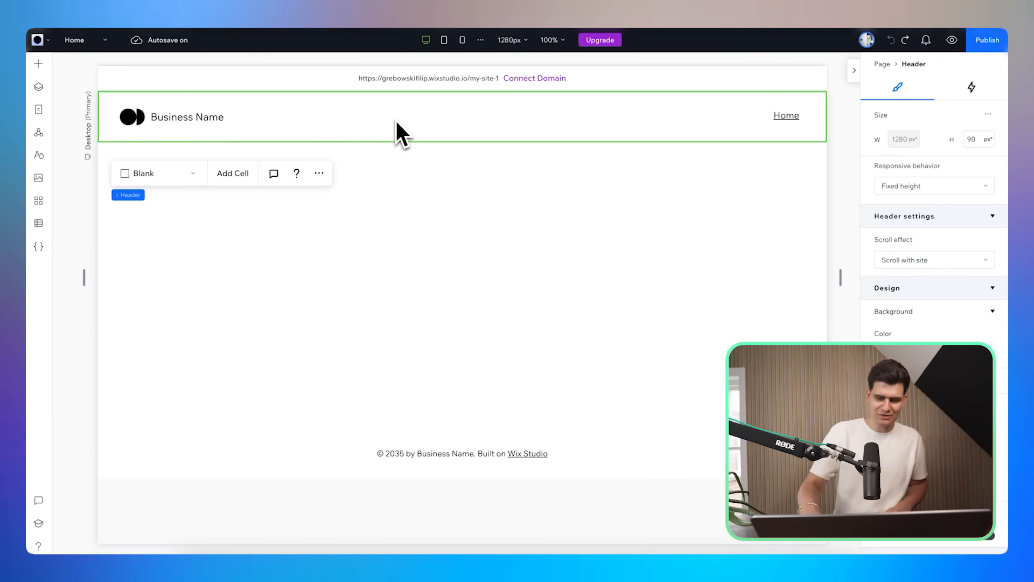
{"action": "key", "text": "Escape"}
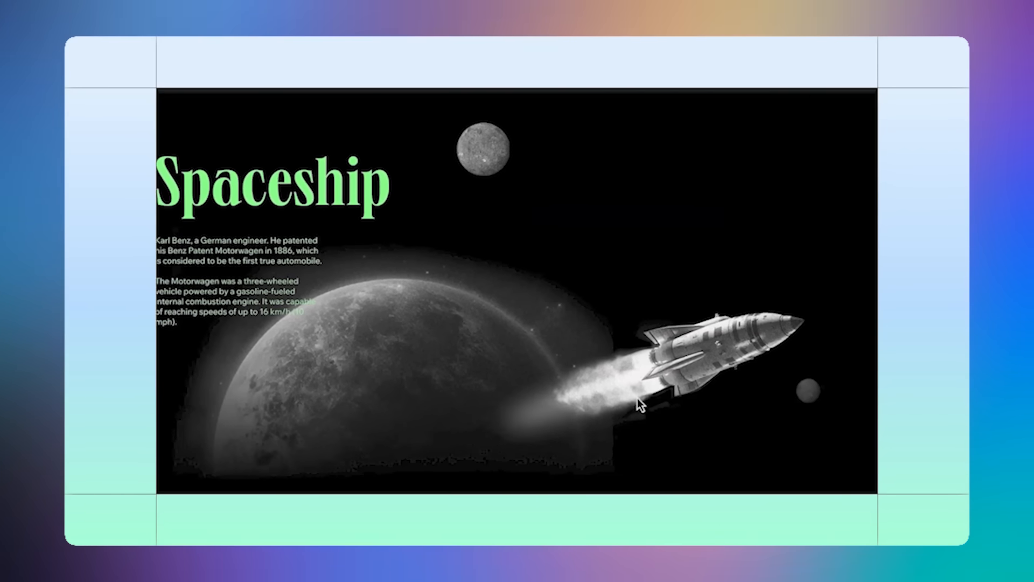
Step: Examine how the space-themed example page moves from the Spaceship section to the Space Colony section
{"action": "scroll", "coordinate": [638, 399], "scroll_direction": "down", "scroll_amount": 5}
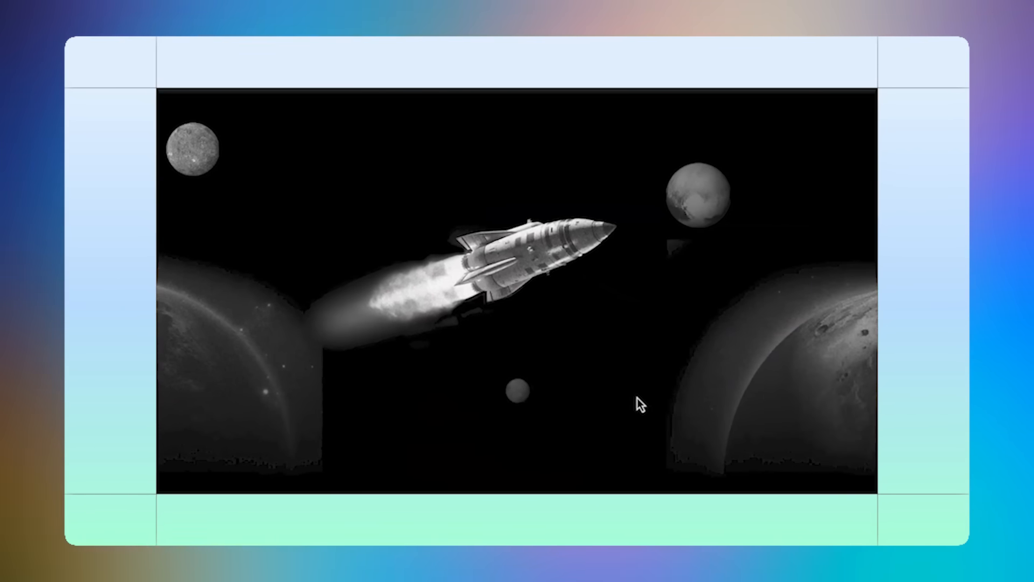
{"action": "scroll", "coordinate": [637, 398], "scroll_direction": "down", "scroll_amount": 4}
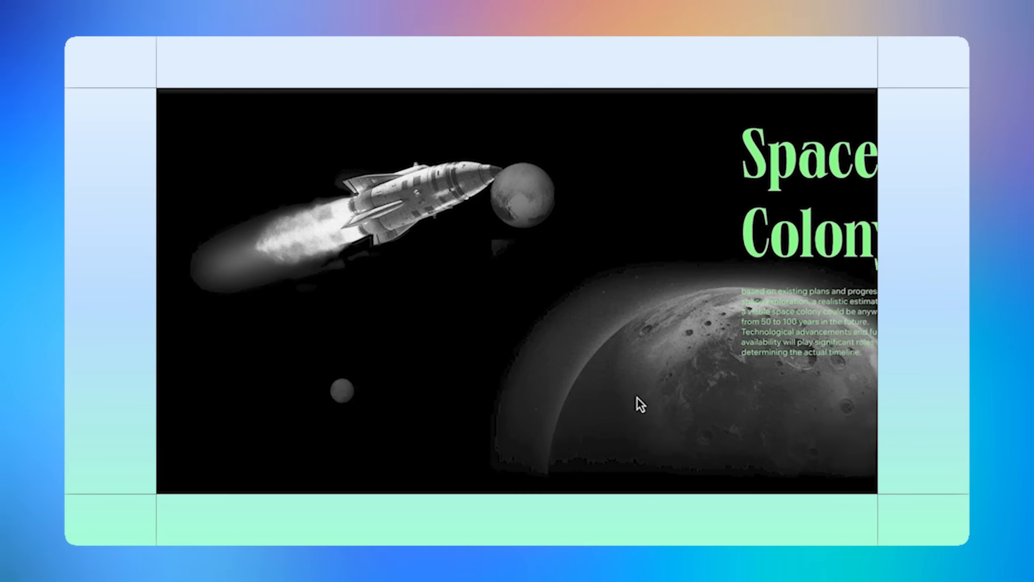
{"action": "scroll", "coordinate": [638, 398], "scroll_direction": "down", "scroll_amount": 4}
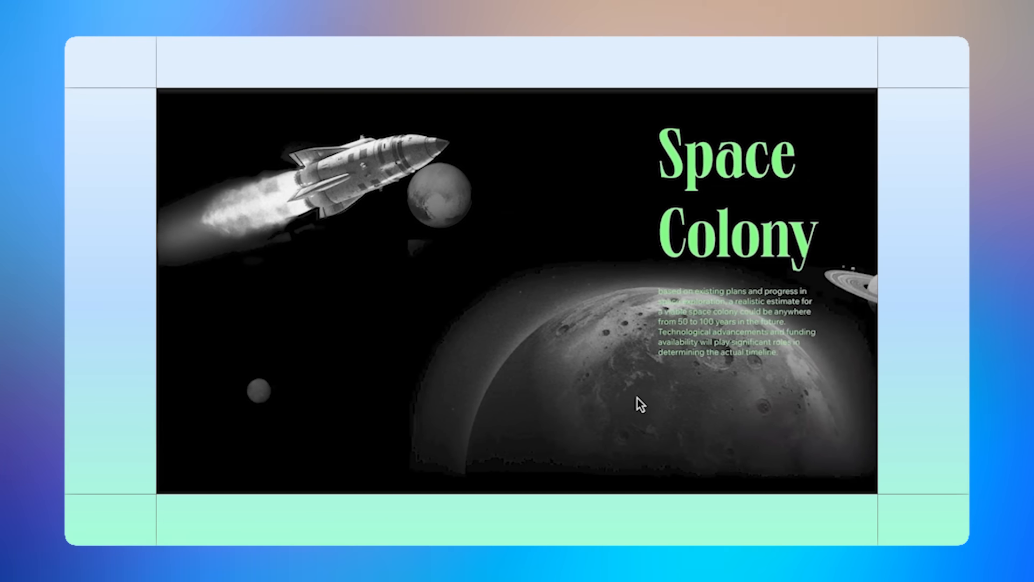
{"action": "scroll", "coordinate": [638, 399], "scroll_direction": "down", "scroll_amount": 2}
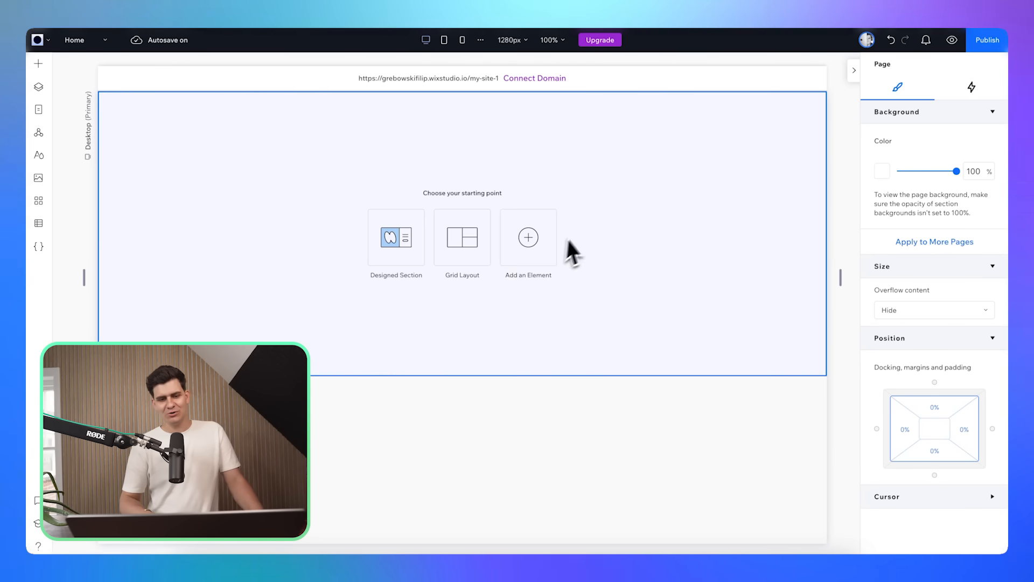
Step: Set the blank section's responsive behavior to Fit to screen and stretch its height to about 1060 px
{"action": "left_click", "coordinate": [604, 228]}
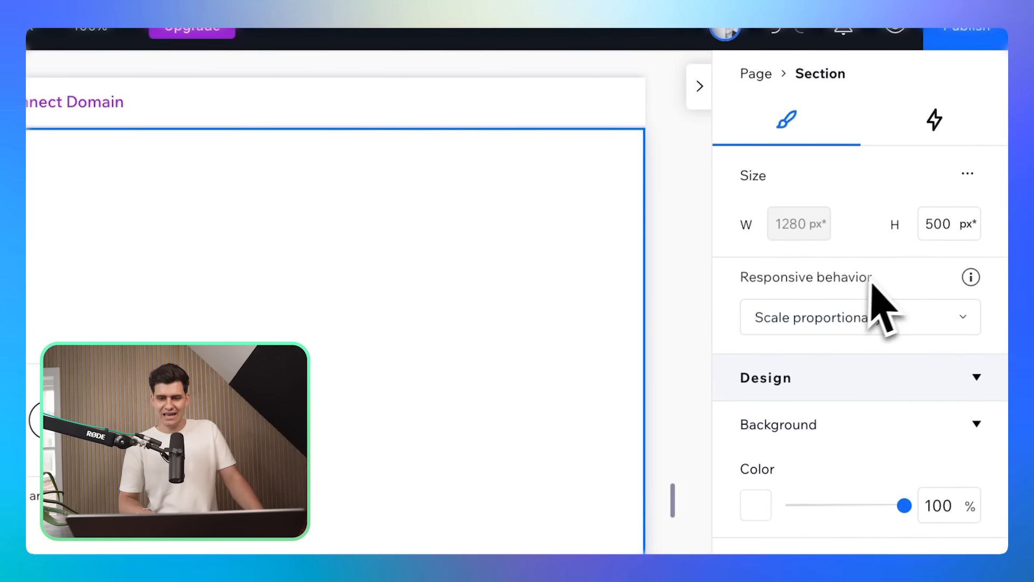
{"action": "left_click", "coordinate": [772, 308]}
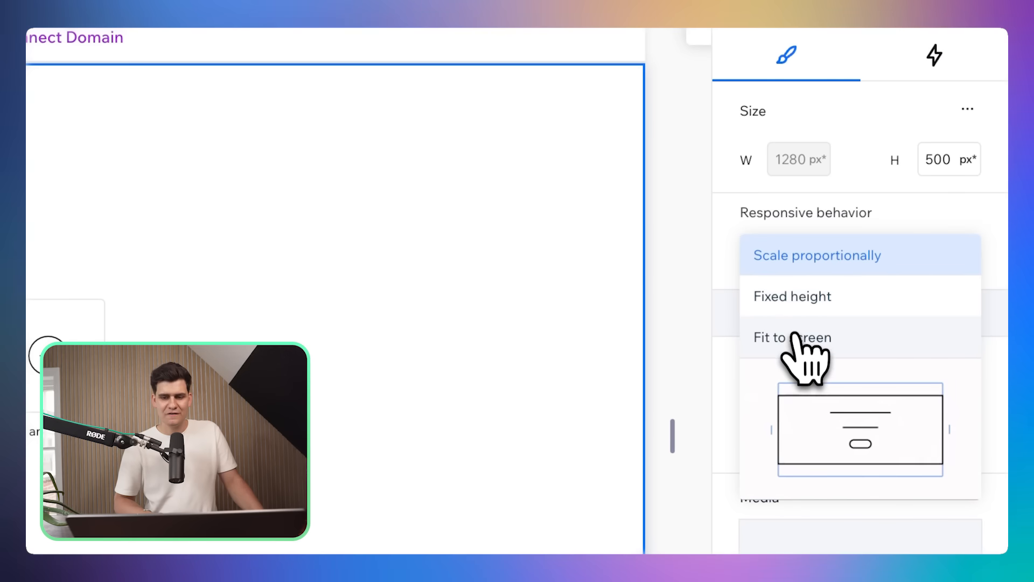
{"action": "left_click", "coordinate": [792, 339]}
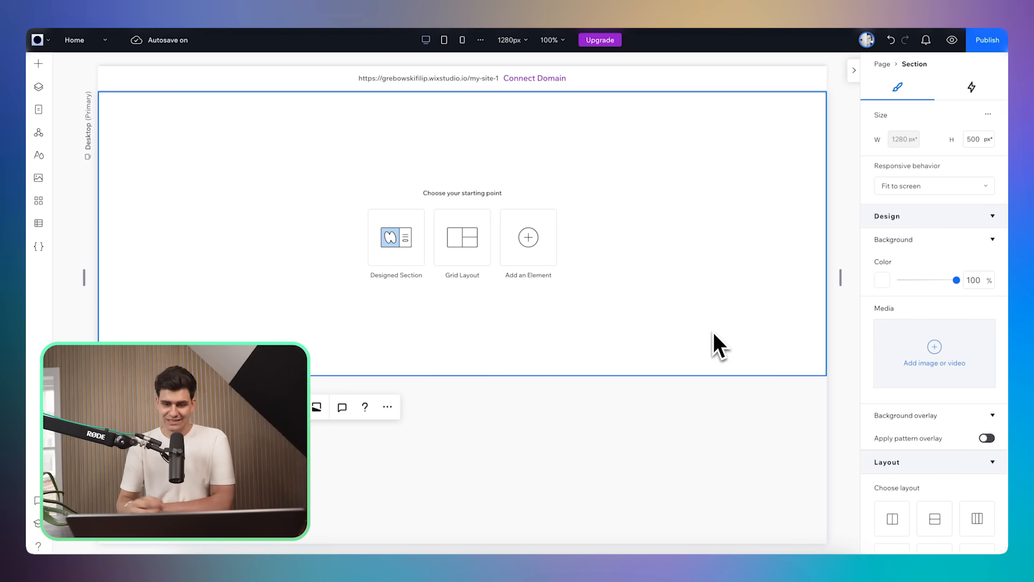
{"action": "left_click_drag", "start_coordinate": [642, 361], "coordinate": [579, 506]}
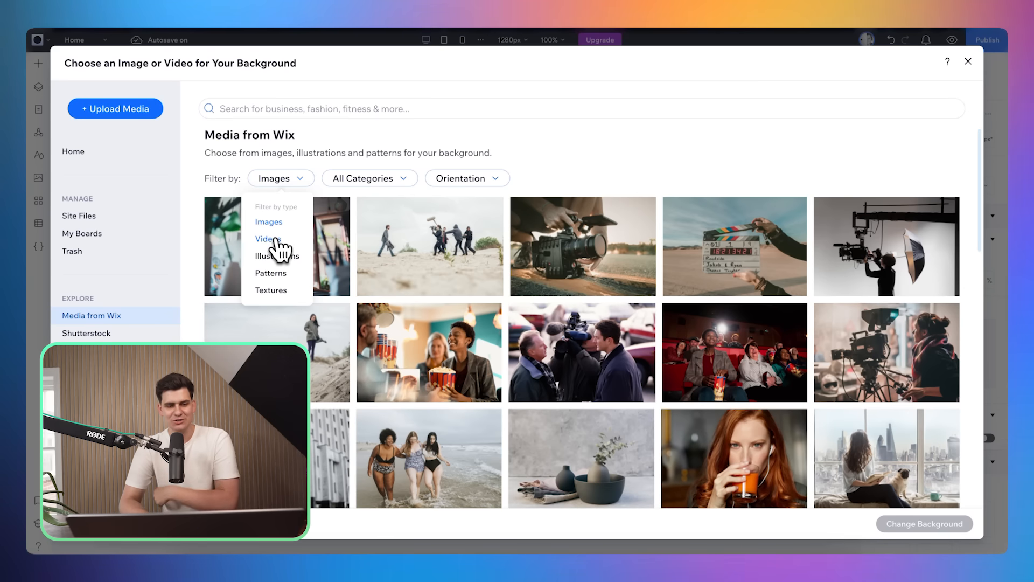
Step: Set the section's background to the 16-second glowing eclipse video from Wix's video library and preview the page
{"action": "left_click", "coordinate": [266, 238]}
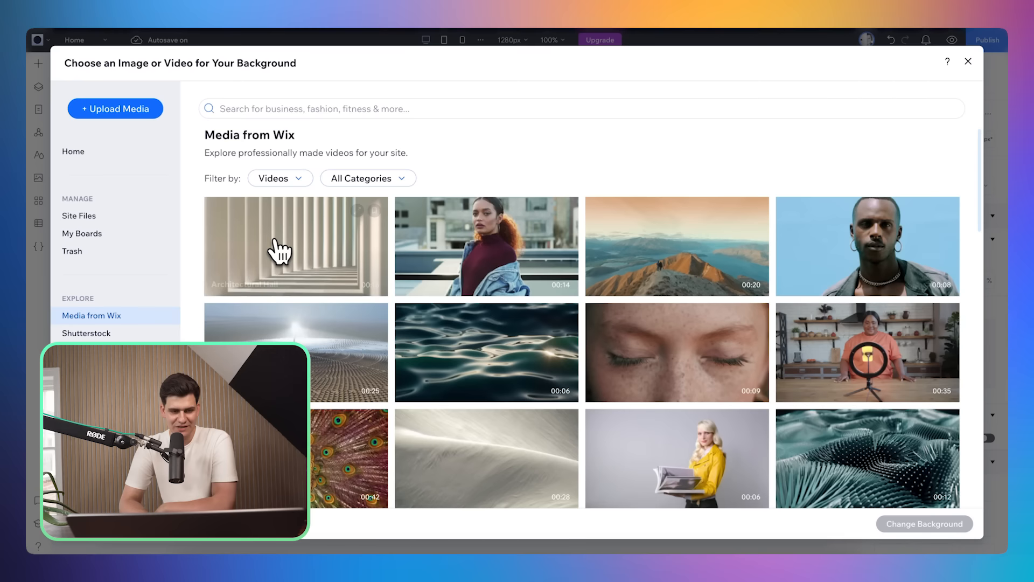
{"action": "scroll", "coordinate": [459, 393], "scroll_direction": "down", "scroll_amount": 10}
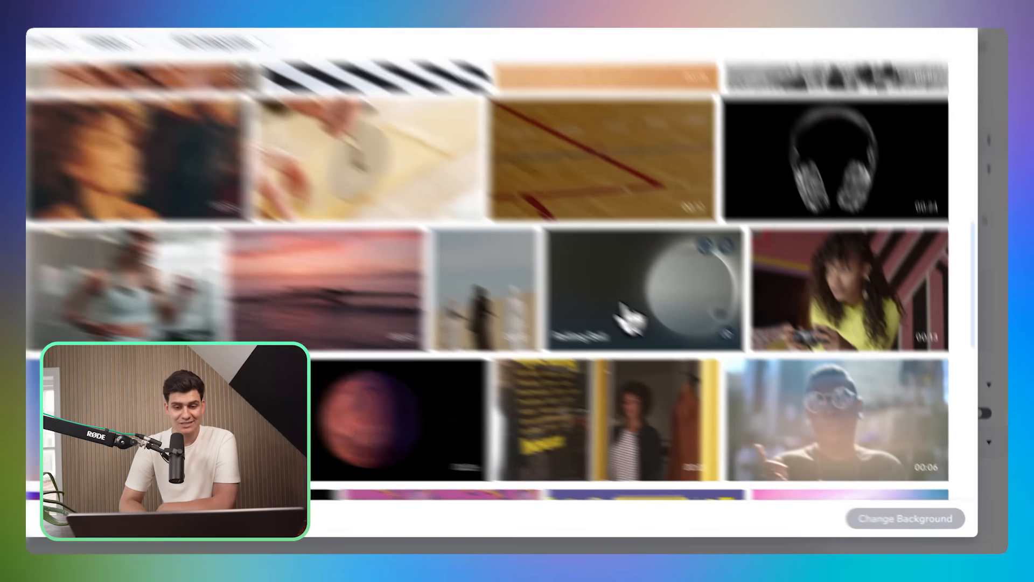
{"action": "left_click", "coordinate": [699, 360]}
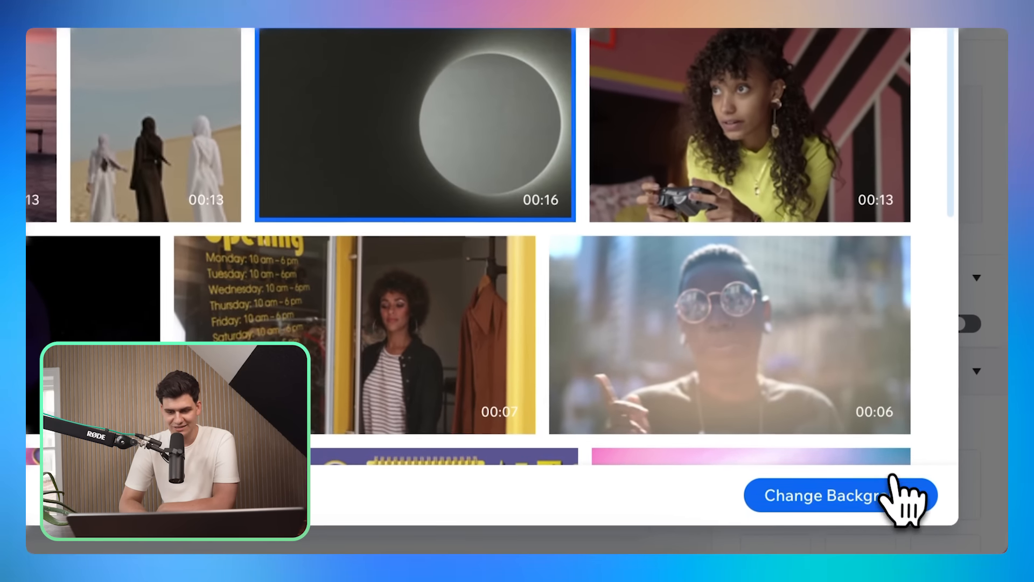
{"action": "left_click", "coordinate": [899, 500]}
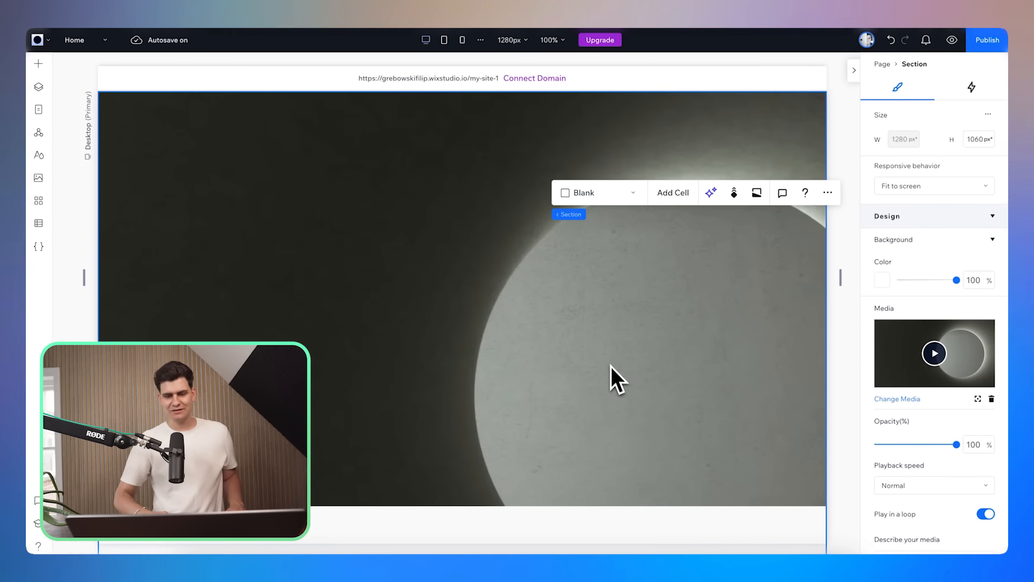
{"action": "left_click", "coordinate": [623, 373]}
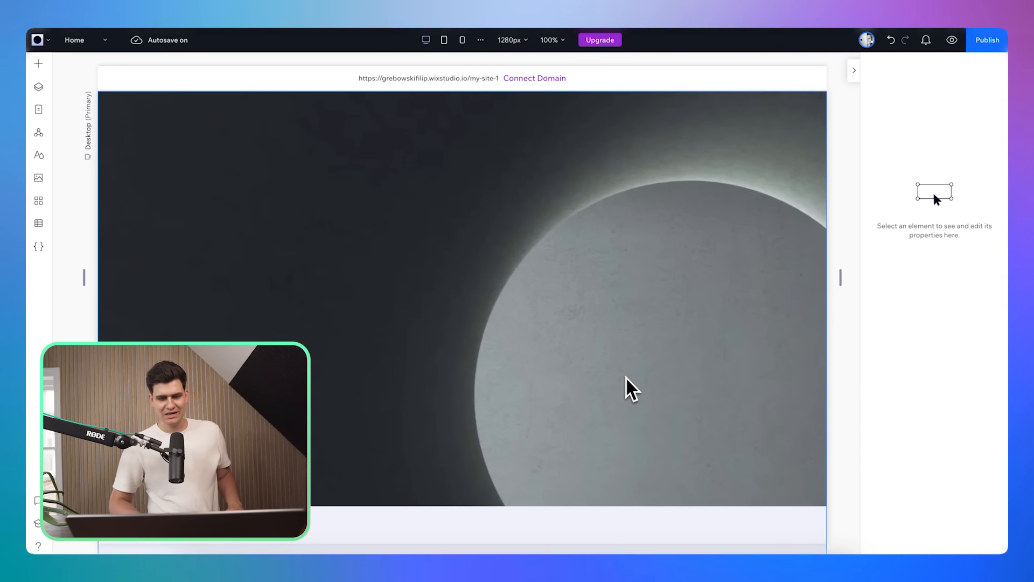
{"action": "left_click", "coordinate": [625, 377]}
{"action": "left_click", "coordinate": [949, 40]}
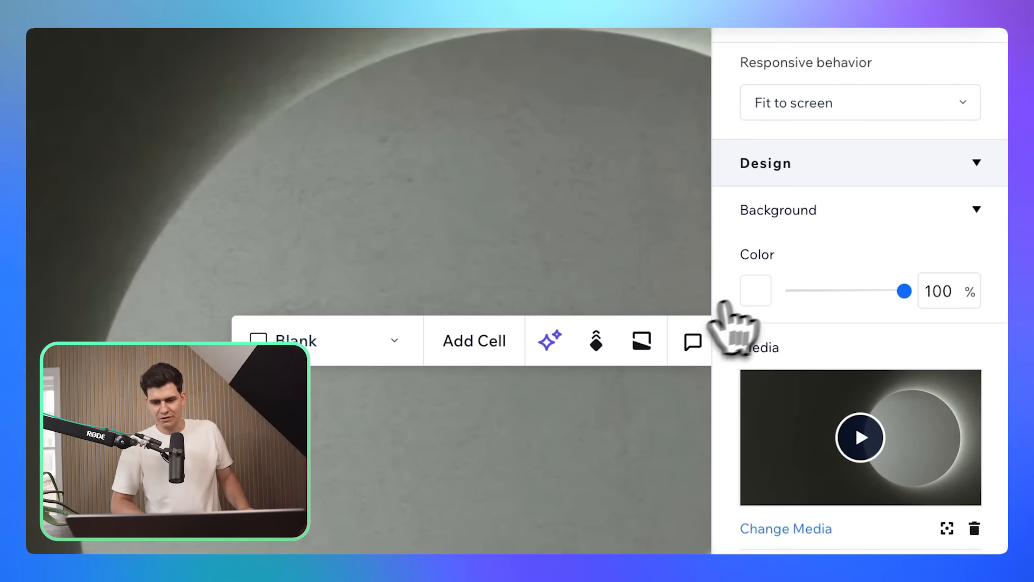
Step: Set the section's background color to black and the video's opacity to 30%, with a preview of the page
{"action": "left_click", "coordinate": [754, 291]}
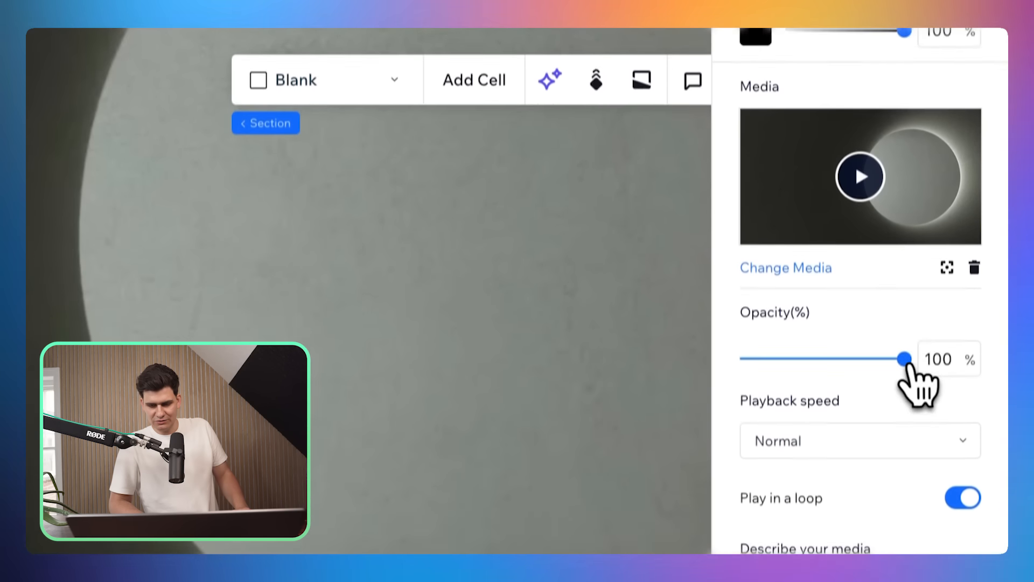
{"action": "left_click_drag", "start_coordinate": [905, 356], "coordinate": [794, 349]}
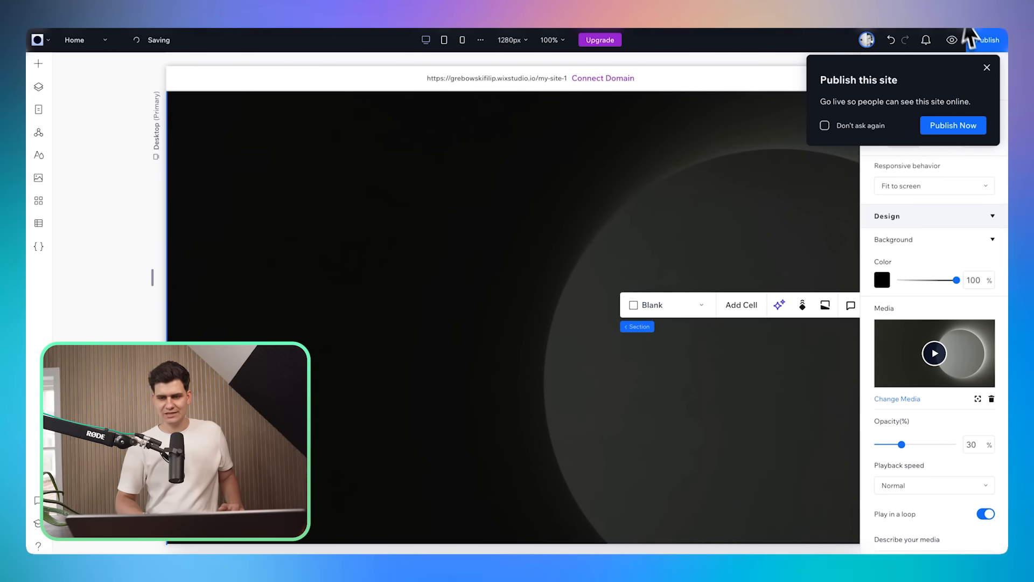
{"action": "left_click", "coordinate": [987, 67]}
{"action": "left_click", "coordinate": [952, 40]}
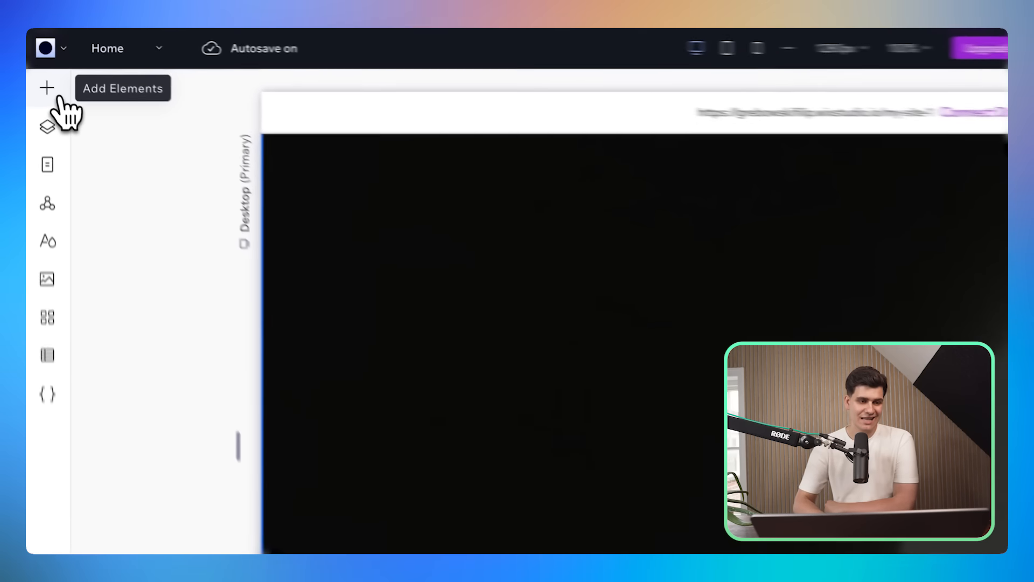
Step: Add a container to the section and filter the Wix media library to Transparent Videos
{"action": "left_click", "coordinate": [39, 63]}
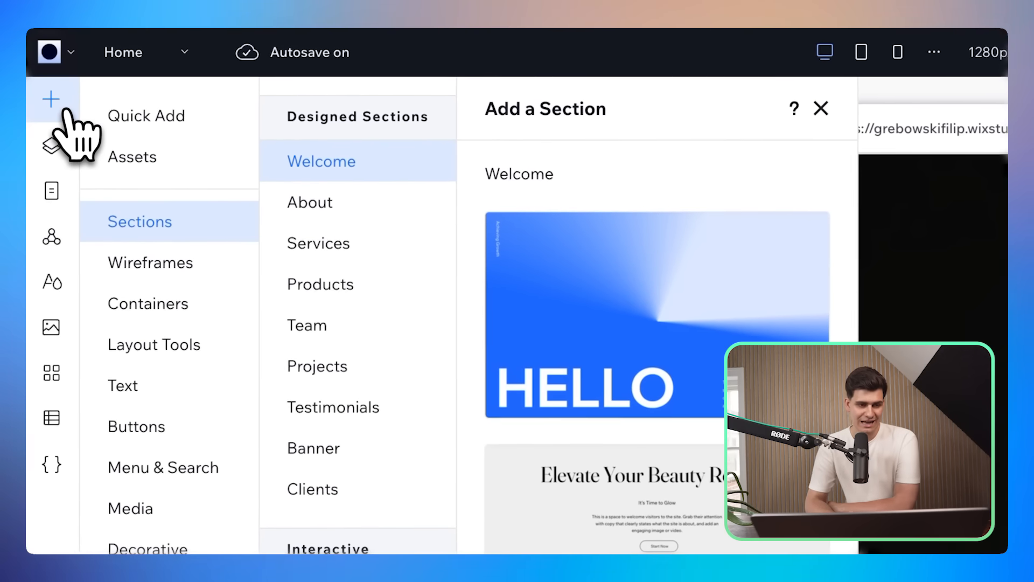
{"action": "left_click", "coordinate": [159, 115]}
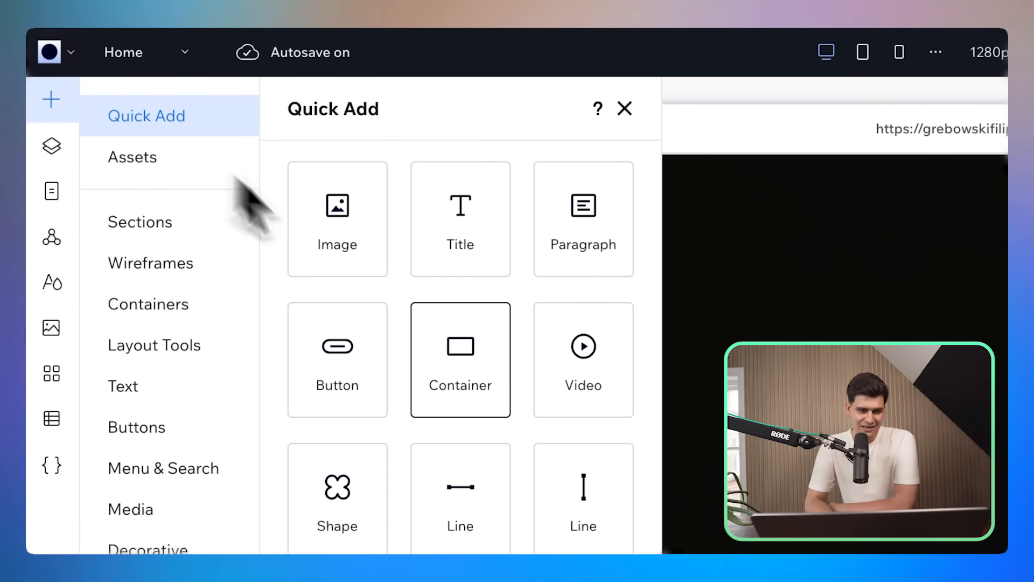
{"action": "left_click", "coordinate": [466, 350]}
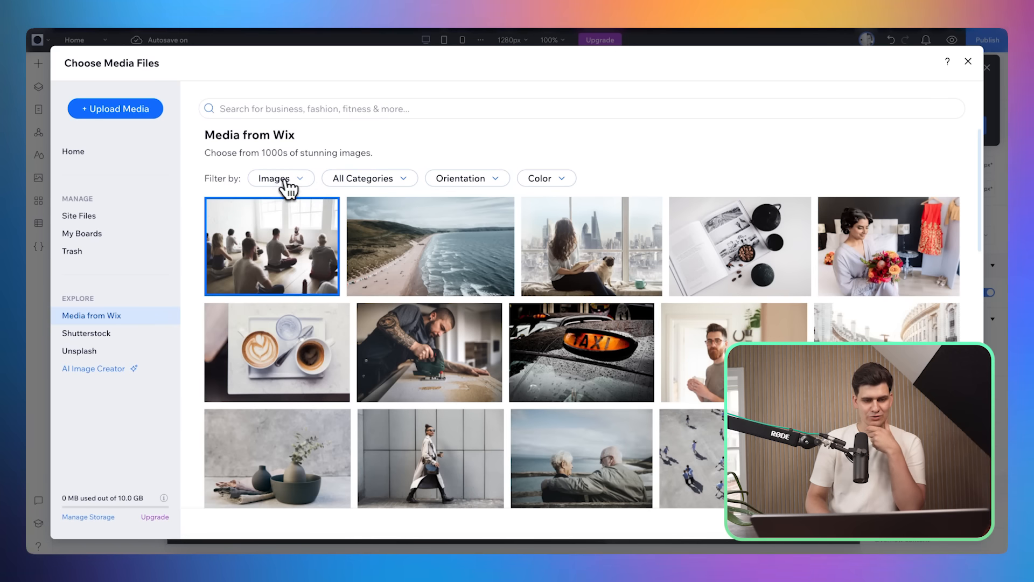
{"action": "left_click", "coordinate": [277, 182]}
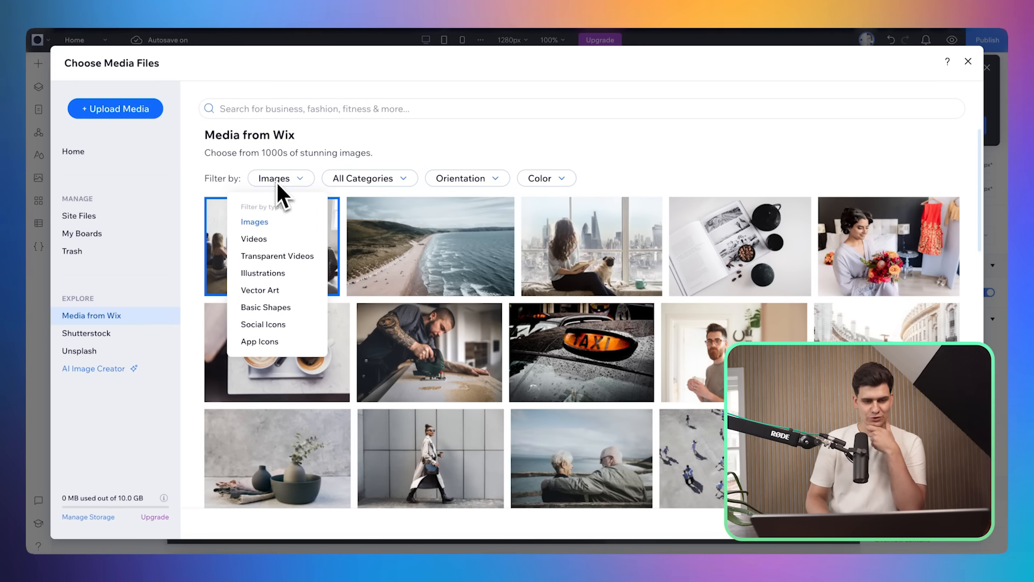
{"action": "left_click", "coordinate": [275, 256]}
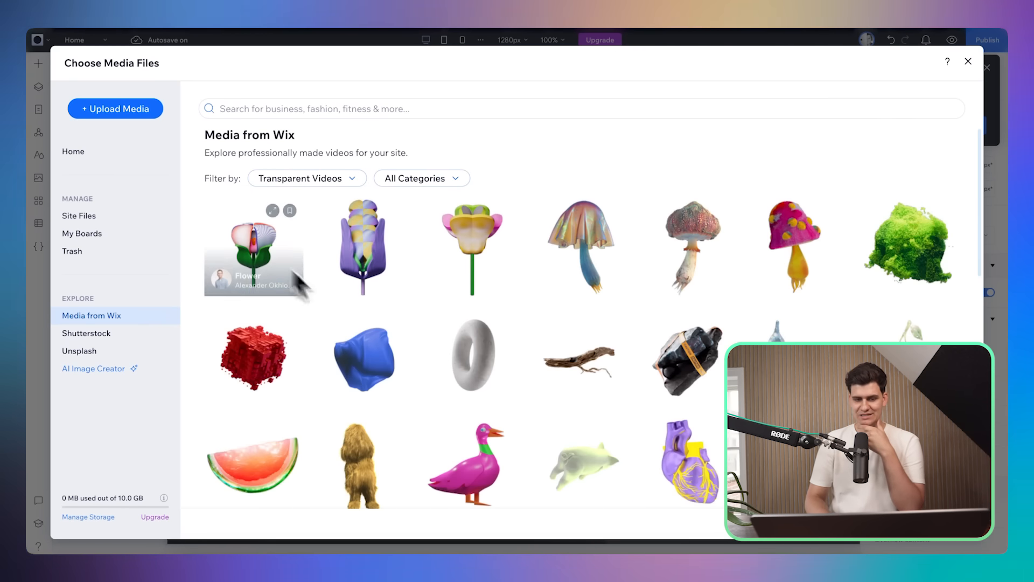
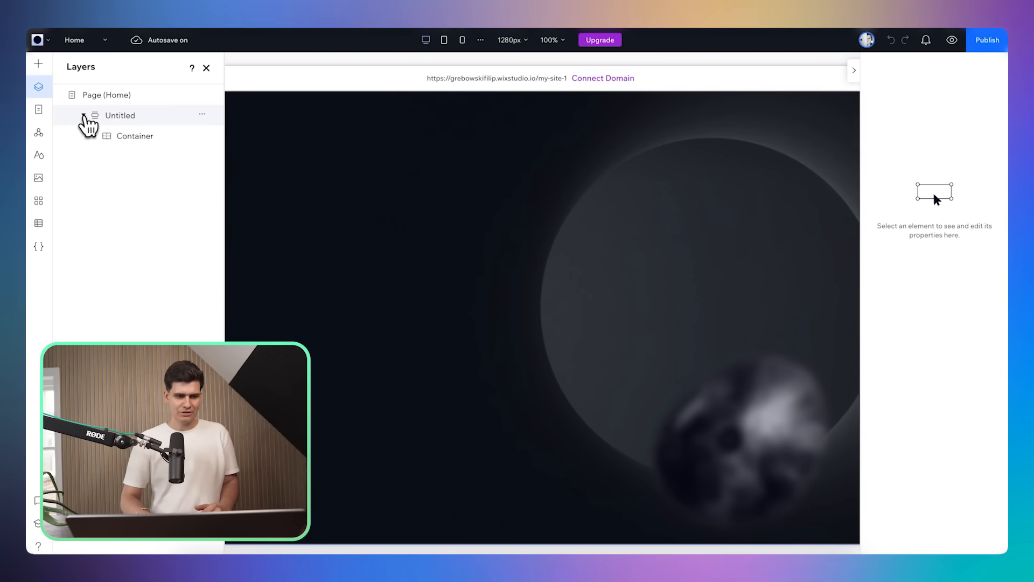
Step: Examine the section's layer structure down to the transparent video nested inside the container
{"action": "left_click", "coordinate": [84, 115]}
{"action": "left_click", "coordinate": [136, 137]}
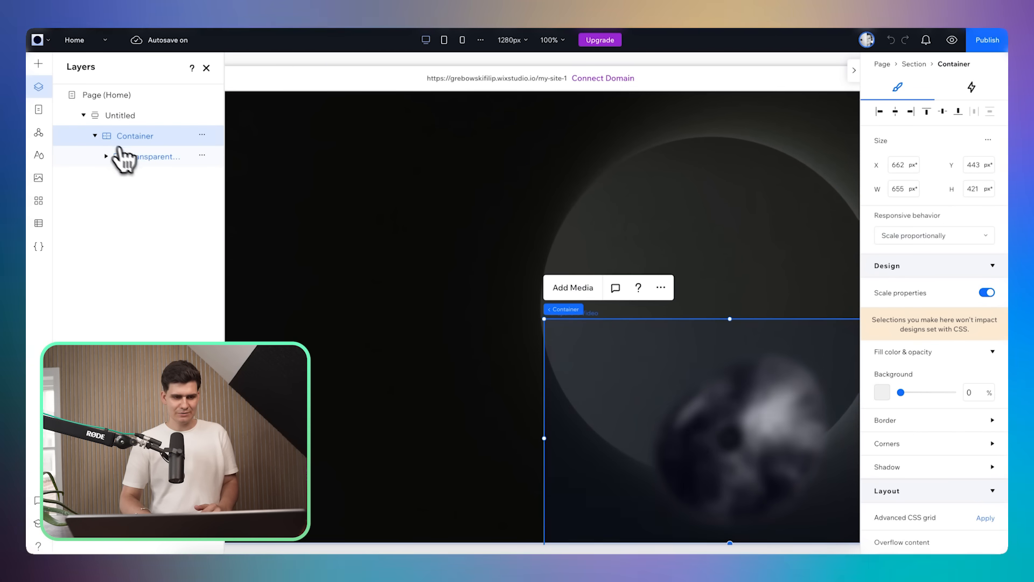
{"action": "left_click", "coordinate": [117, 156]}
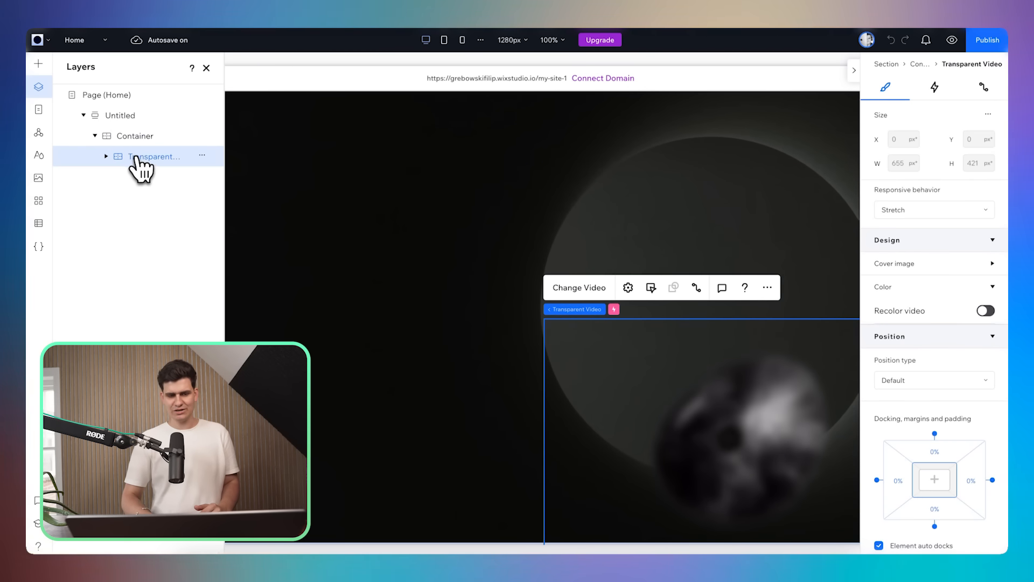
Step: Add the black Rotating Crystal transparent video to the page as a decorative element
{"action": "left_click", "coordinate": [39, 64]}
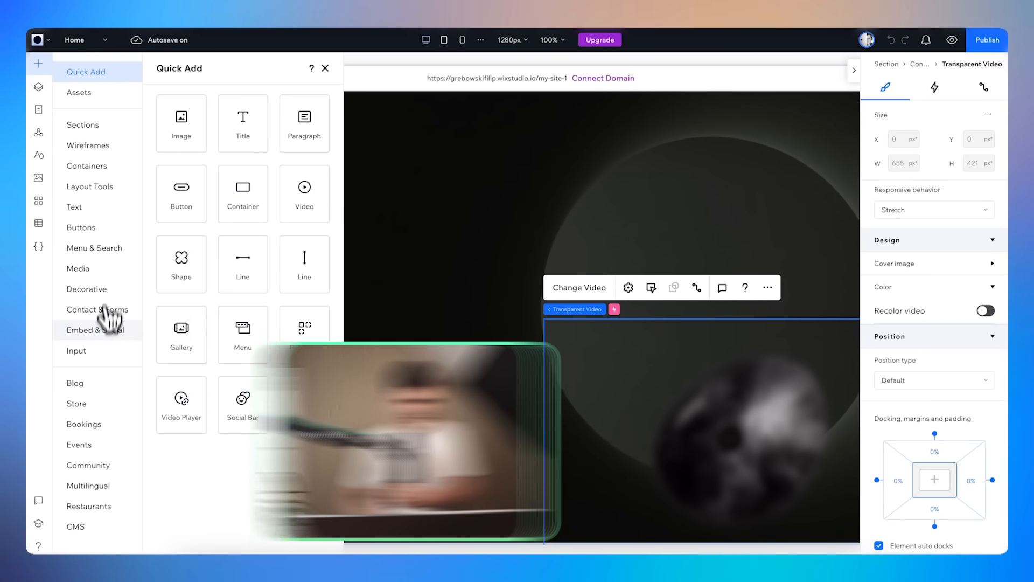
{"action": "left_click", "coordinate": [106, 291]}
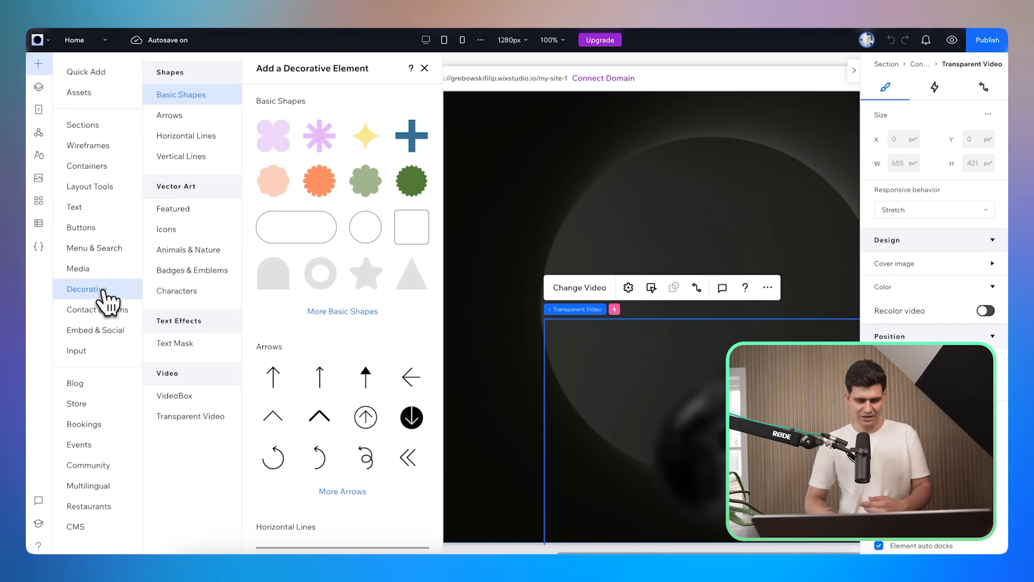
{"action": "left_click", "coordinate": [184, 418]}
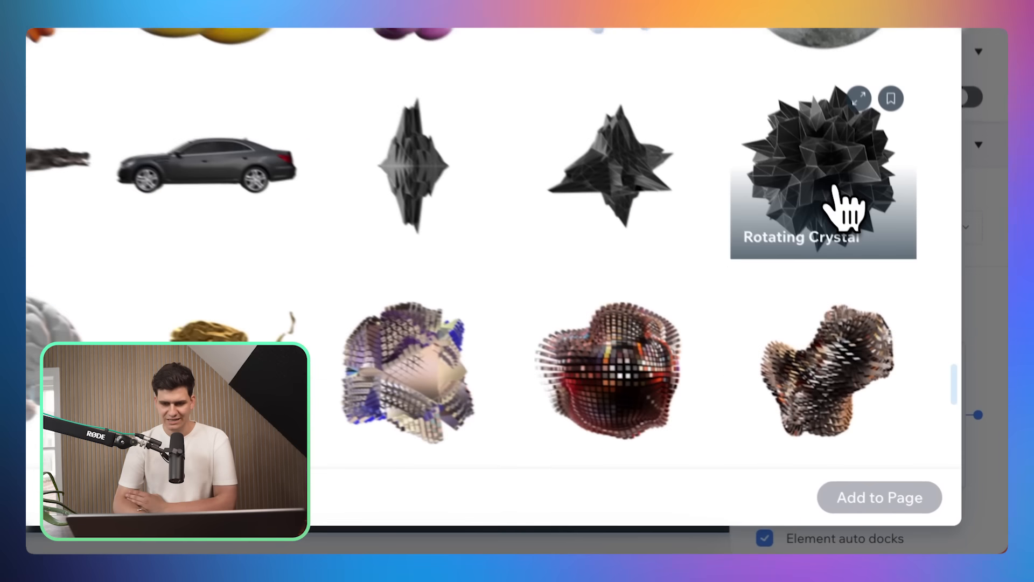
{"action": "left_click", "coordinate": [835, 208]}
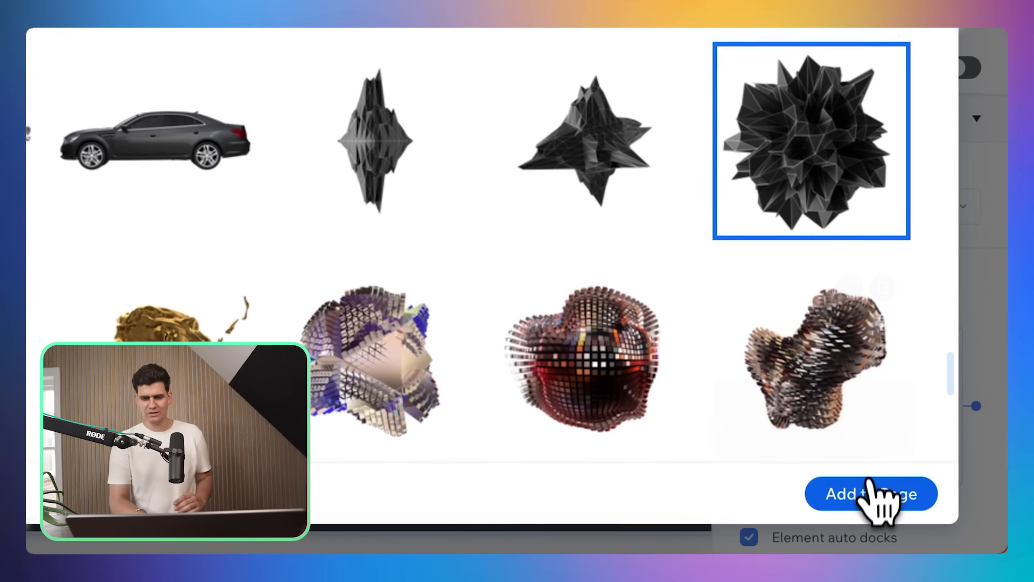
{"action": "left_click", "coordinate": [867, 494]}
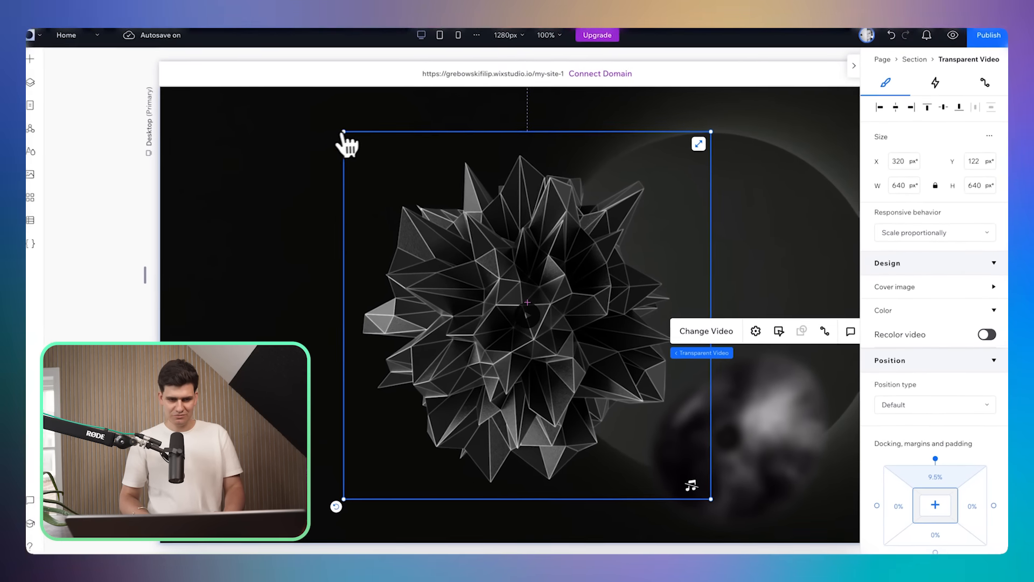
Step: Shrink the crystal video to about 562 × 562 px, place it at about X 359, Y 139, and preview the page
{"action": "left_click_drag", "start_coordinate": [346, 131], "coordinate": [388, 177]}
{"action": "left_click_drag", "start_coordinate": [548, 361], "coordinate": [519, 324]}
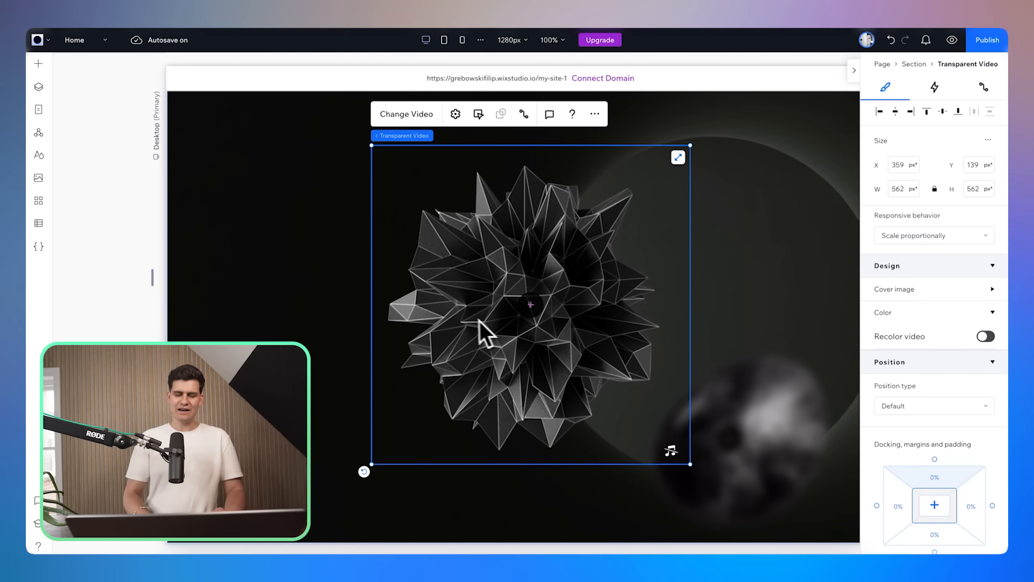
{"action": "left_click", "coordinate": [952, 41]}
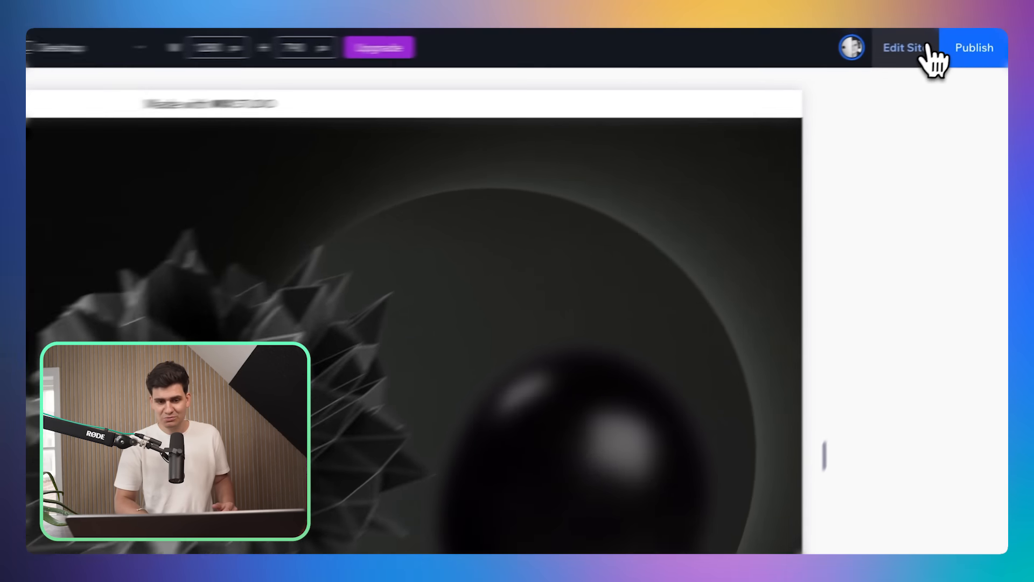
Step: Apply the Track 3D mouse effect to the crystal transparent video and preview the page
{"action": "left_click", "coordinate": [945, 40]}
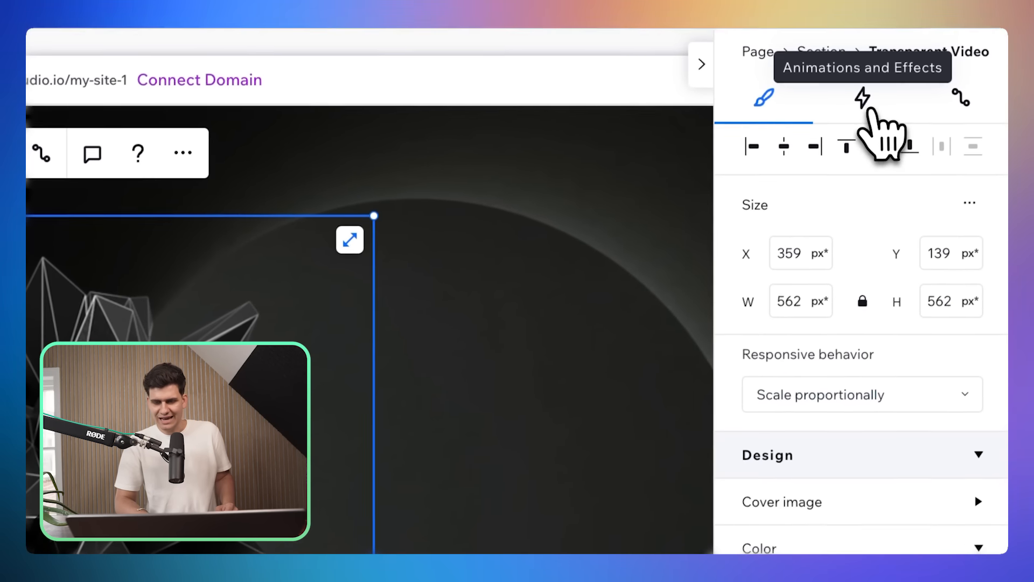
{"action": "left_click", "coordinate": [865, 105]}
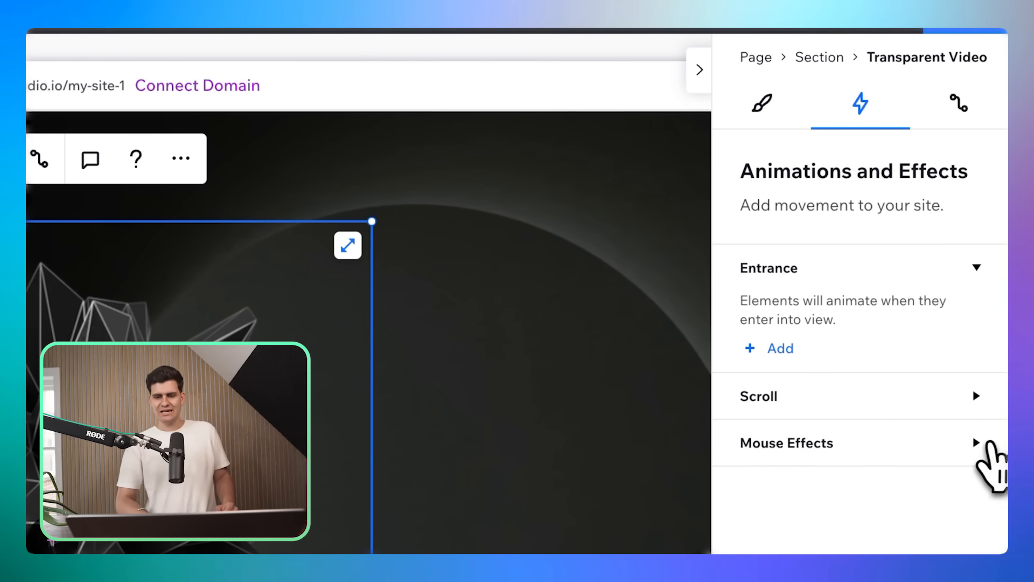
{"action": "left_click", "coordinate": [778, 523]}
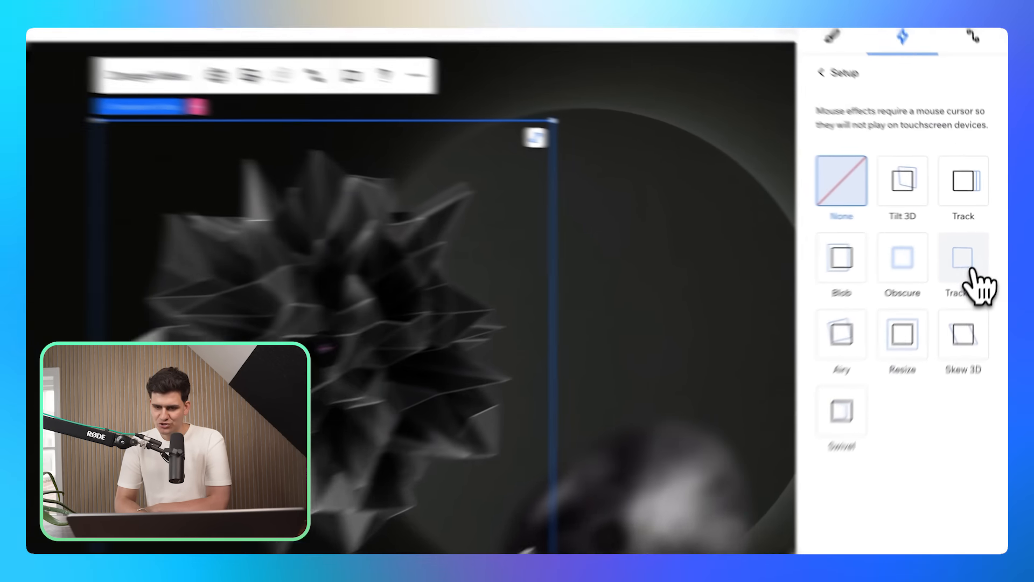
{"action": "left_click", "coordinate": [980, 248]}
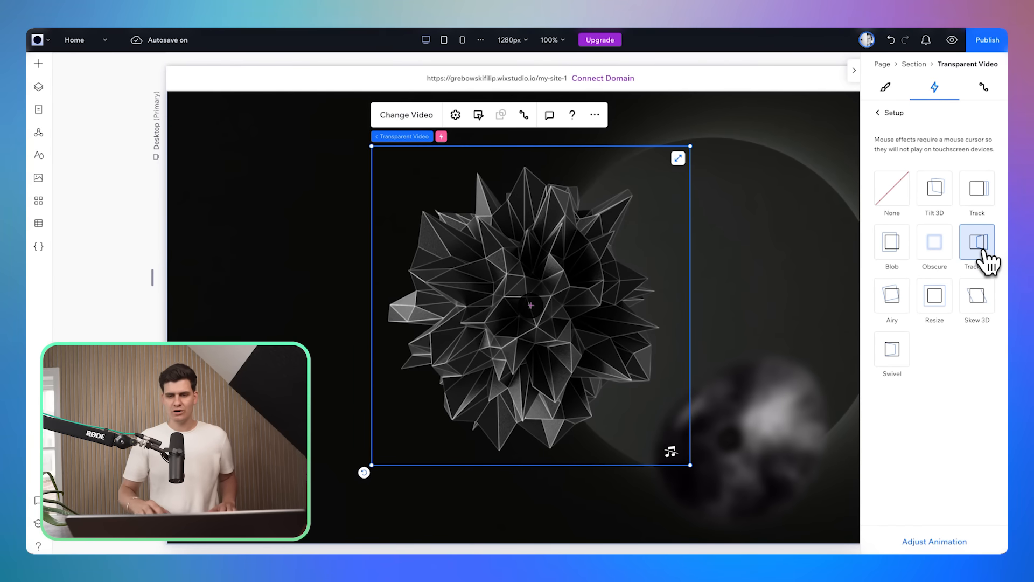
{"action": "left_click", "coordinate": [963, 38]}
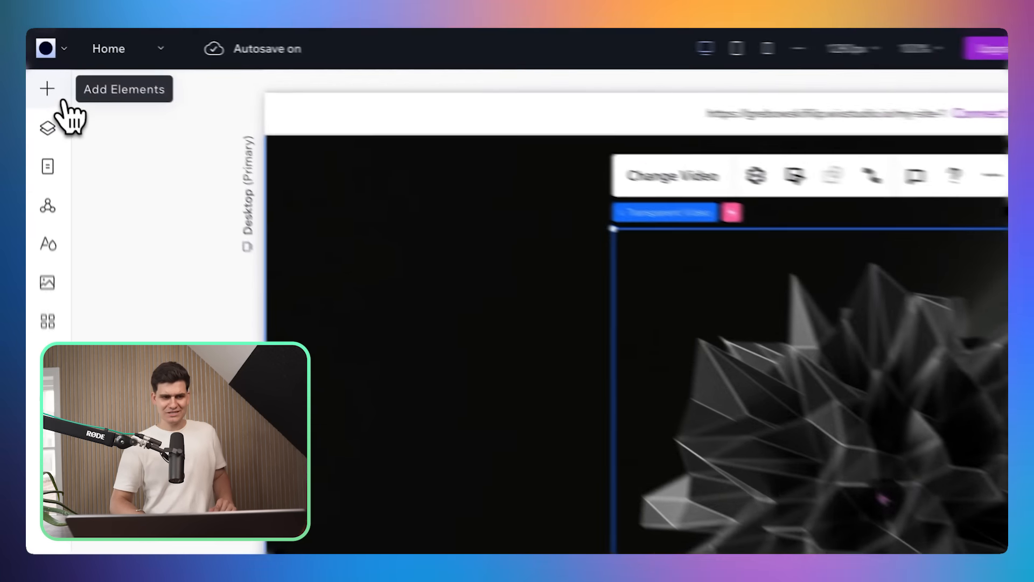
Step: Add a title element over the crystal and replace its text with "Imagination."
{"action": "left_click", "coordinate": [37, 85]}
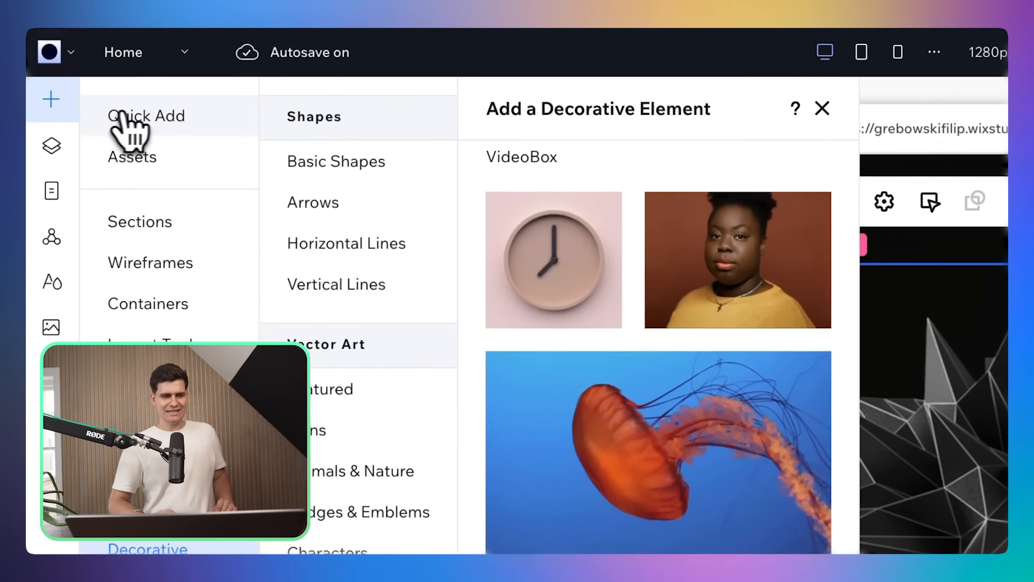
{"action": "left_click", "coordinate": [132, 114]}
{"action": "left_click", "coordinate": [448, 218]}
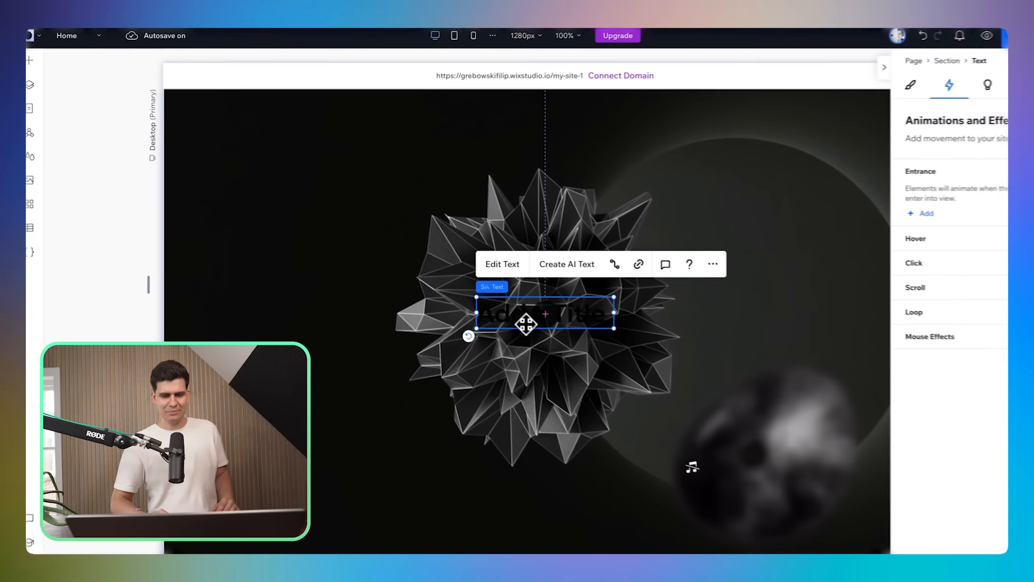
{"action": "double_click", "coordinate": [526, 324]}
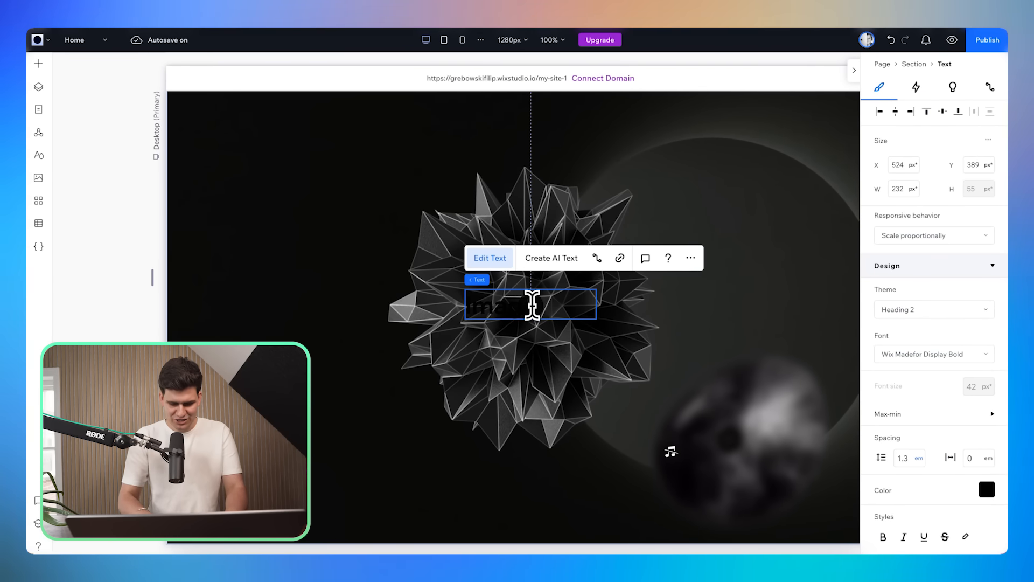
{"action": "type", "text": "Imagination."}
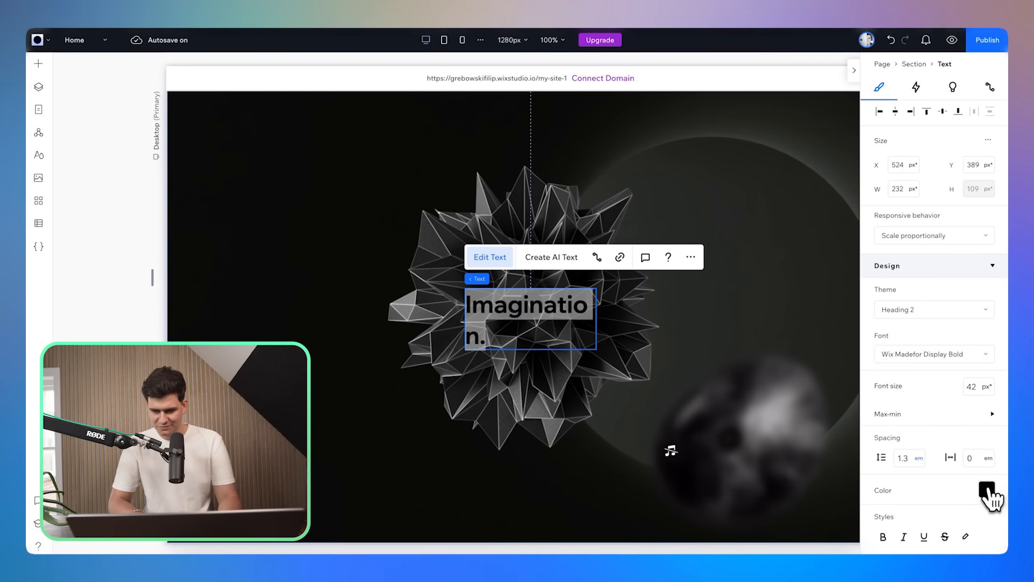
Step: Color the "Imagination." title lime green, #BADA55
{"action": "left_click", "coordinate": [987, 490]}
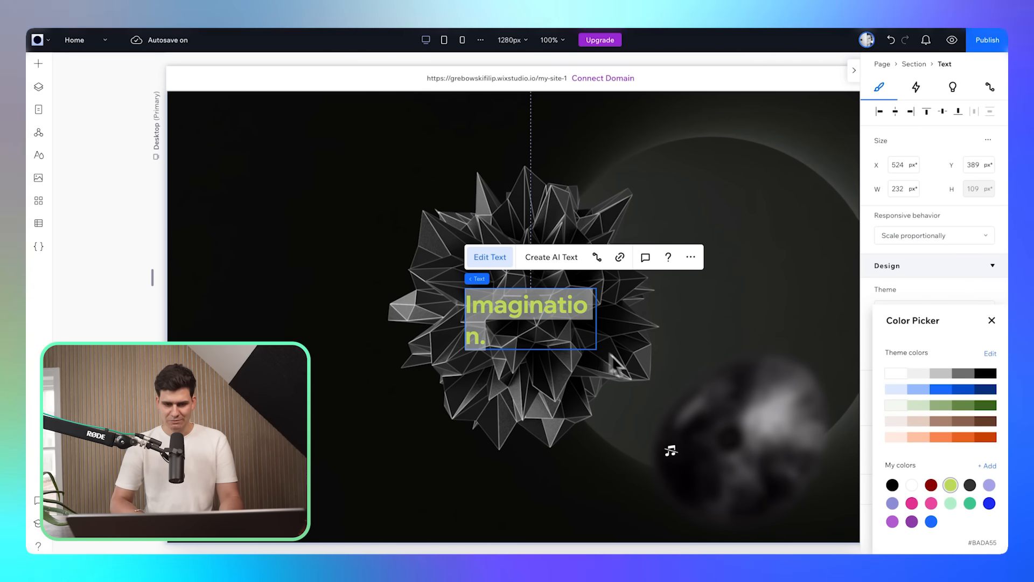
{"action": "left_click", "coordinate": [588, 345]}
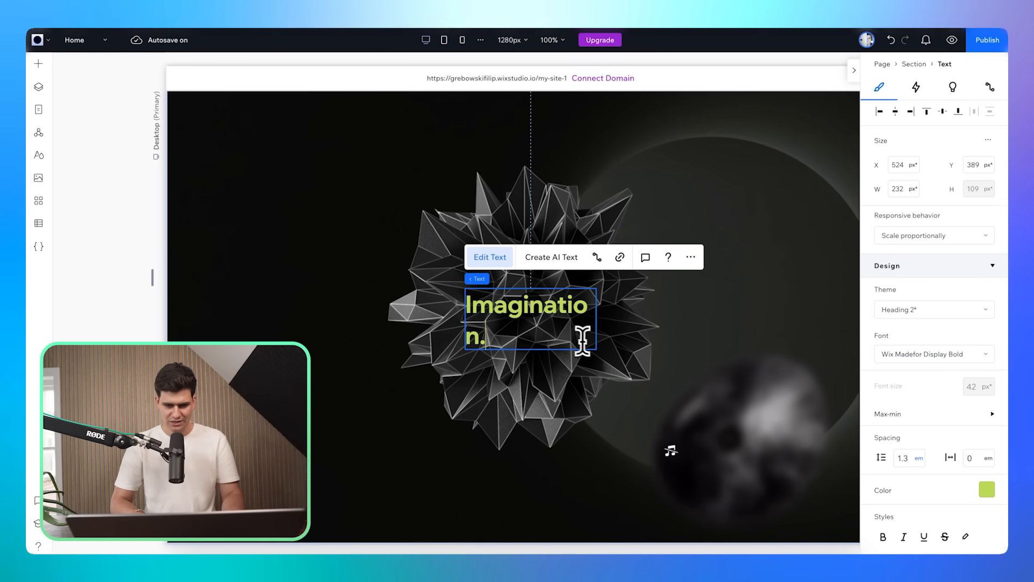
{"action": "left_click", "coordinate": [374, 371]}
Step: Enlarge the title to a font size of about 103 px and widen its box to about 632 px so the word fits one line
{"action": "left_click", "coordinate": [556, 304]}
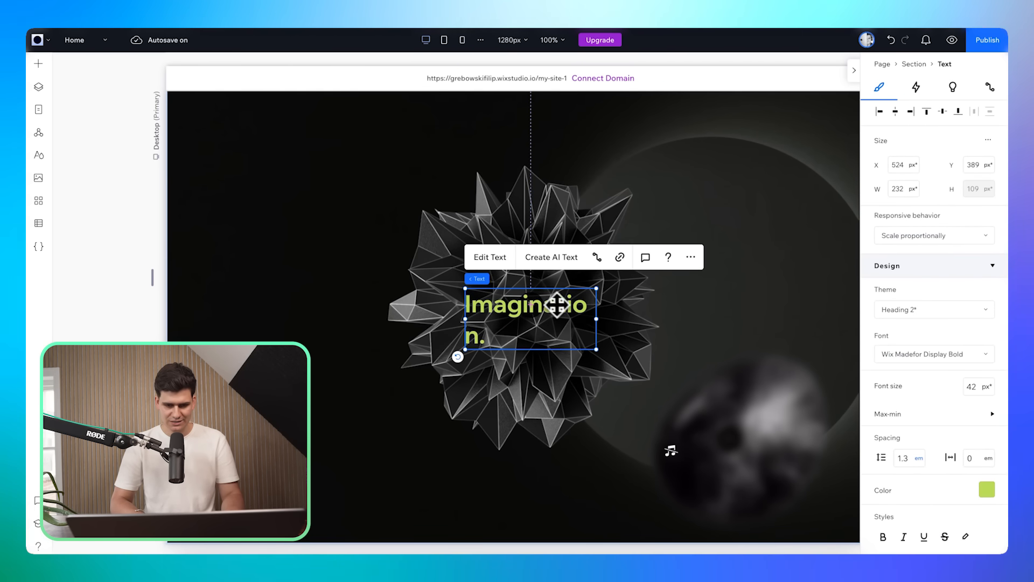
{"action": "left_click_drag", "start_coordinate": [597, 346], "coordinate": [662, 375]}
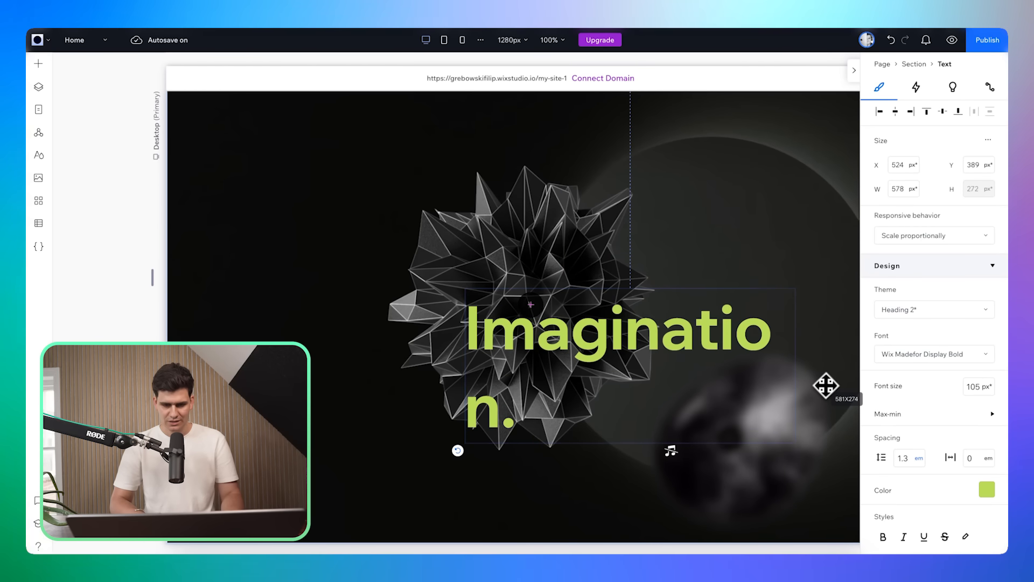
{"action": "left_click_drag", "start_coordinate": [469, 370], "coordinate": [407, 368]}
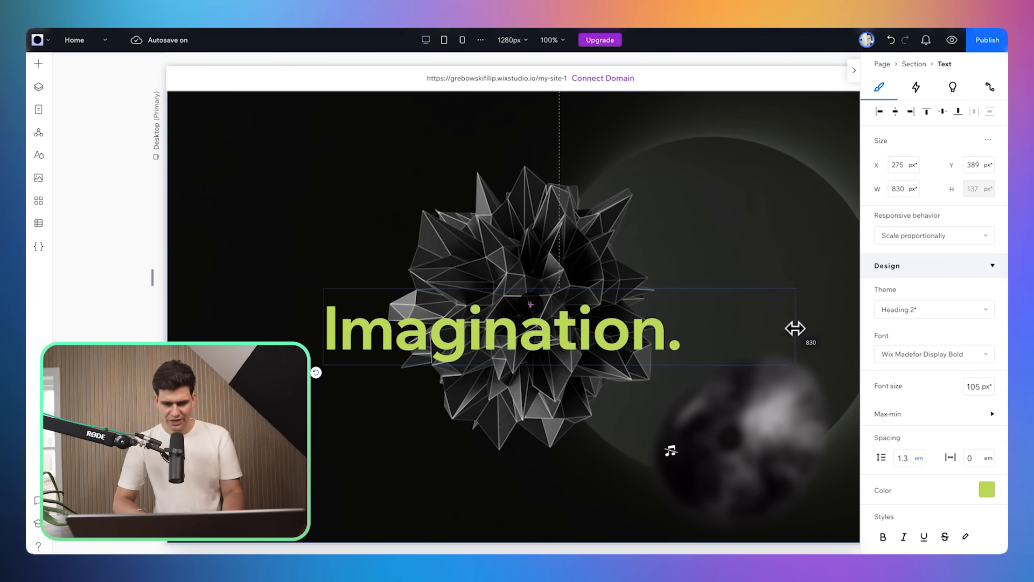
{"action": "left_click", "coordinate": [693, 363]}
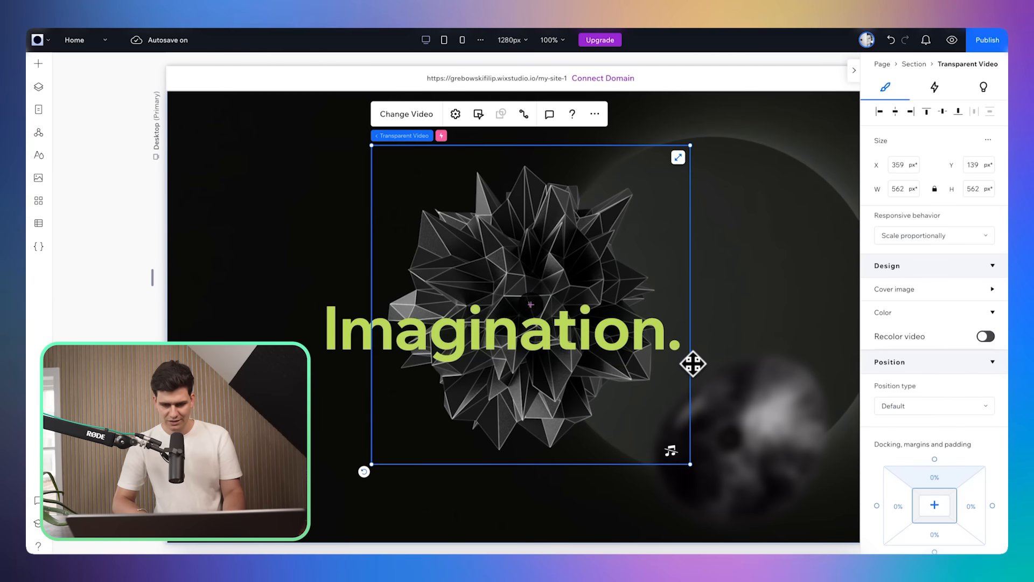
{"action": "left_click", "coordinate": [678, 357]}
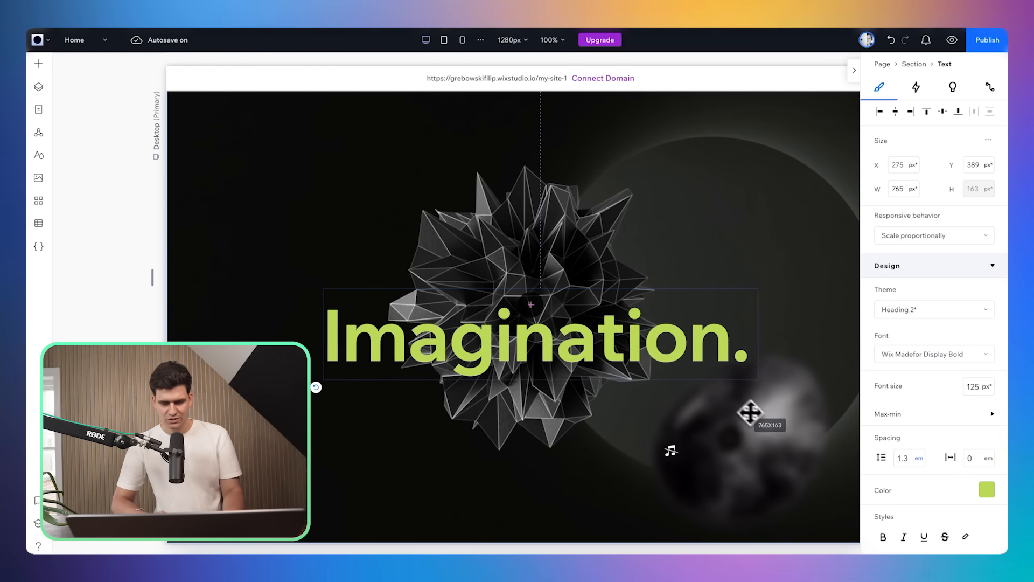
{"action": "left_click_drag", "start_coordinate": [793, 435], "coordinate": [677, 396]}
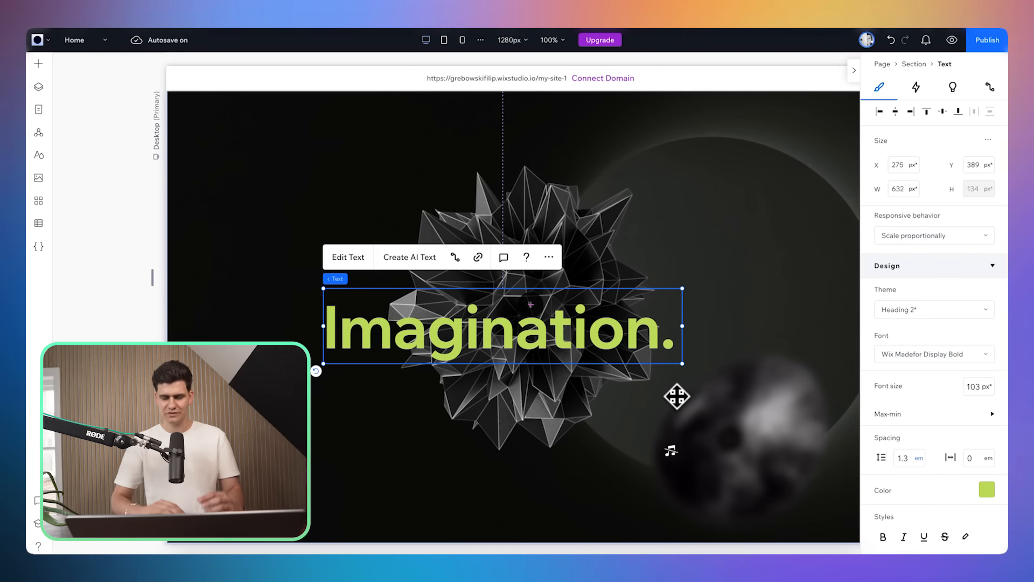
Step: Set the title's orientation to vertical and move it into the empty area left of the crystal
{"action": "scroll", "coordinate": [935, 418], "scroll_direction": "down", "scroll_amount": 10}
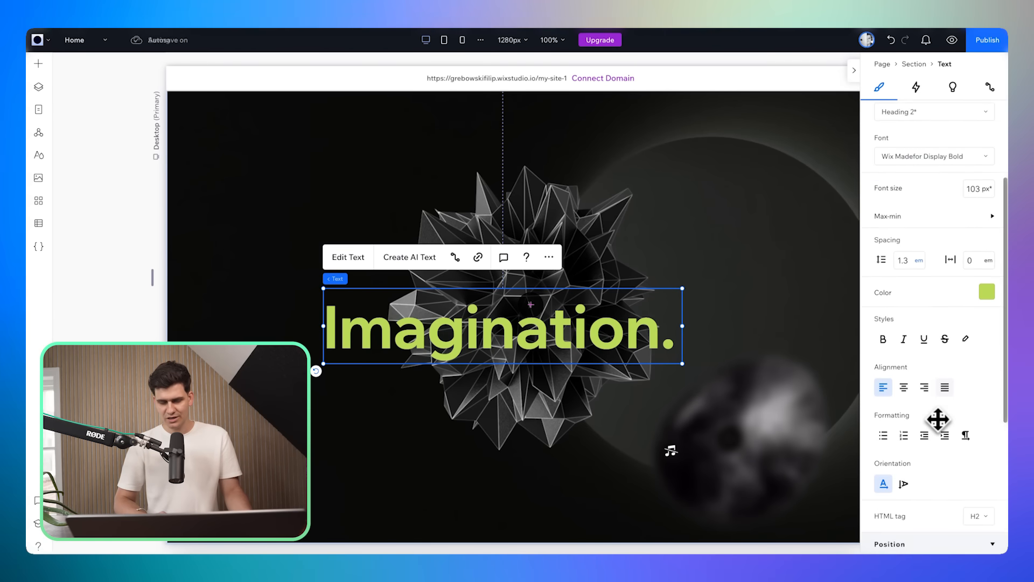
{"action": "scroll", "coordinate": [938, 420], "scroll_direction": "up", "scroll_amount": 2}
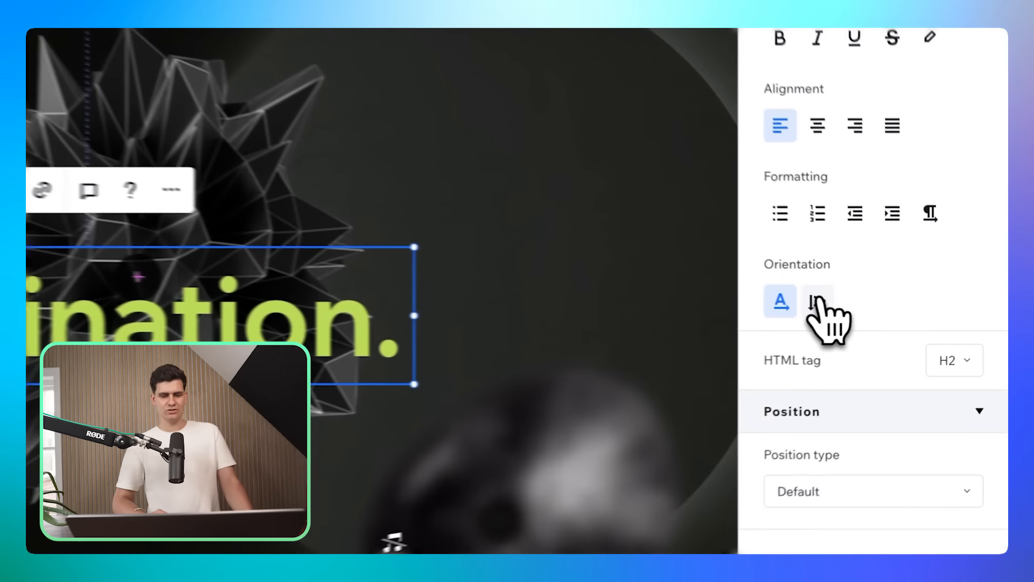
{"action": "left_click", "coordinate": [904, 319]}
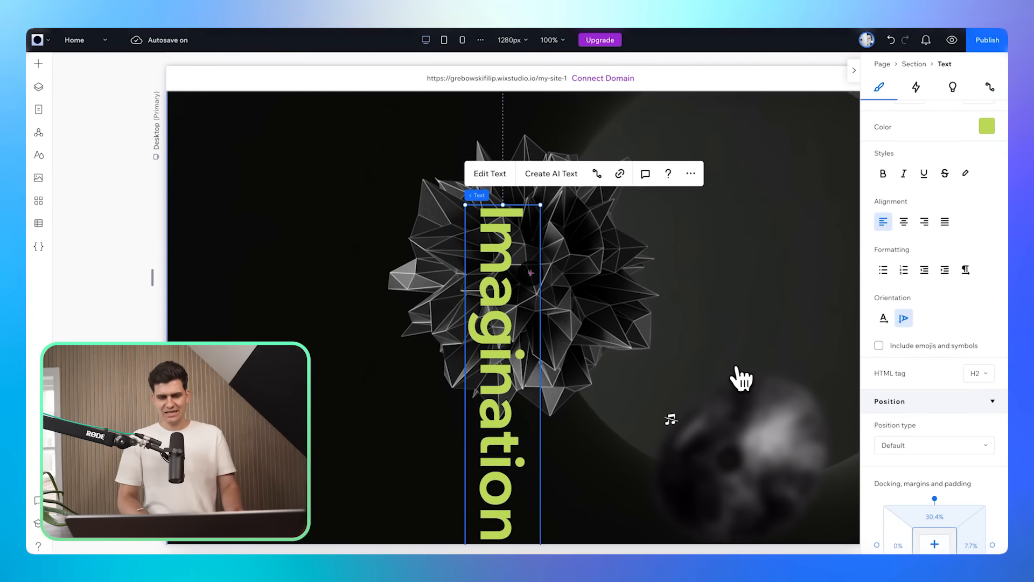
{"action": "left_click_drag", "start_coordinate": [530, 317], "coordinate": [268, 238]}
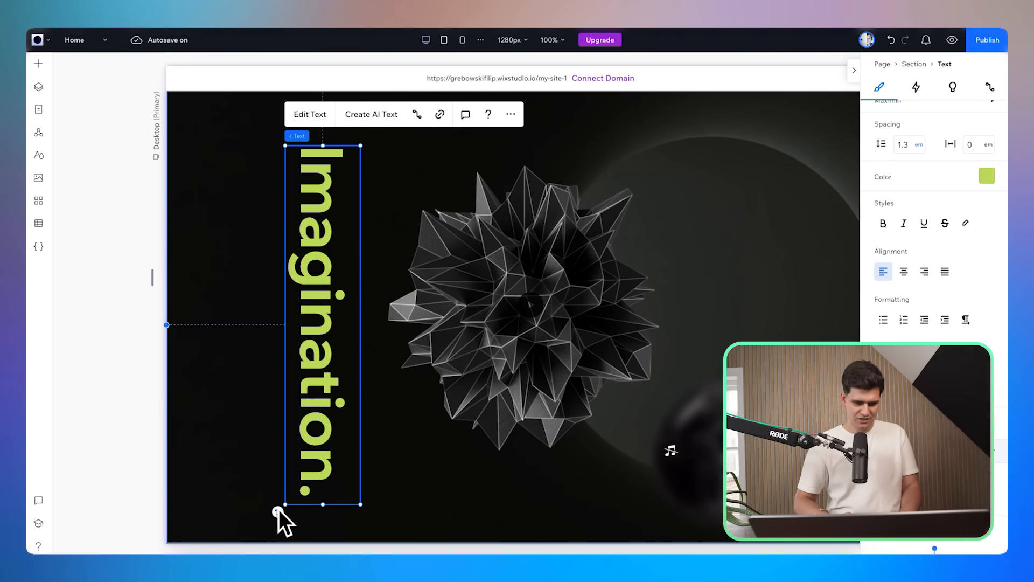
Step: Rotate the vertical title so it reads bottom to top, and center it vertically between the page's left edge and the crystal
{"action": "left_click_drag", "start_coordinate": [278, 510], "coordinate": [350, 224]}
{"action": "left_click_drag", "start_coordinate": [319, 311], "coordinate": [247, 291]}
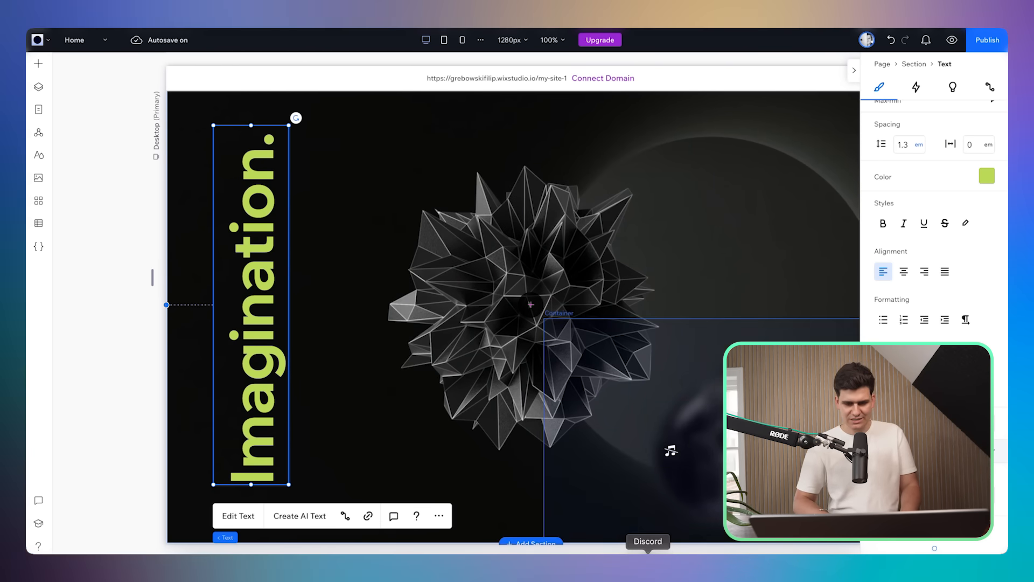
{"action": "mouse_move", "coordinate": [294, 317]}
{"action": "left_mouse_down"}
{"action": "mouse_move", "coordinate": [277, 307]}
{"action": "mouse_move", "coordinate": [298, 322]}
{"action": "left_mouse_up"}
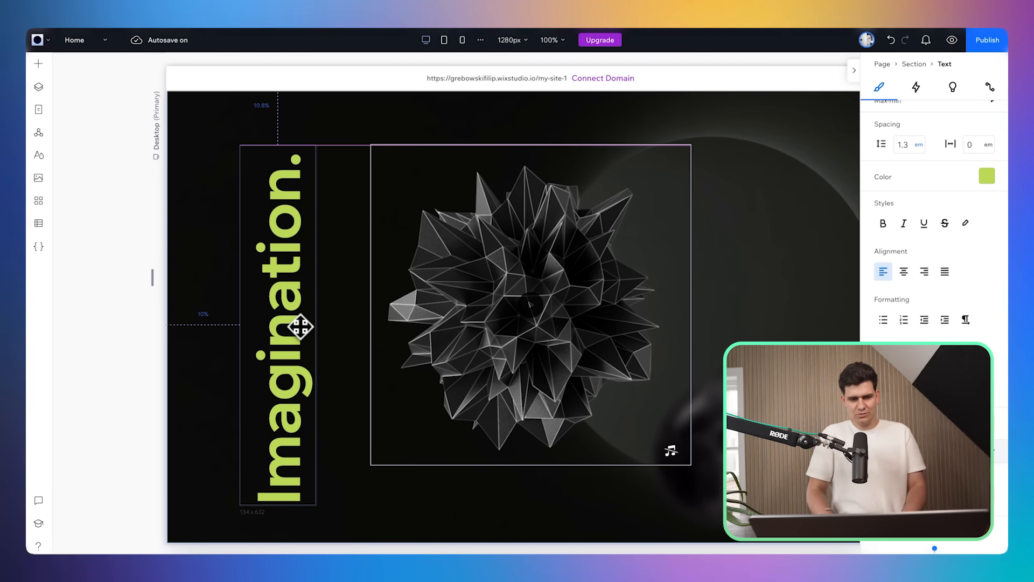
{"action": "left_click_drag", "start_coordinate": [301, 313], "coordinate": [296, 305]}
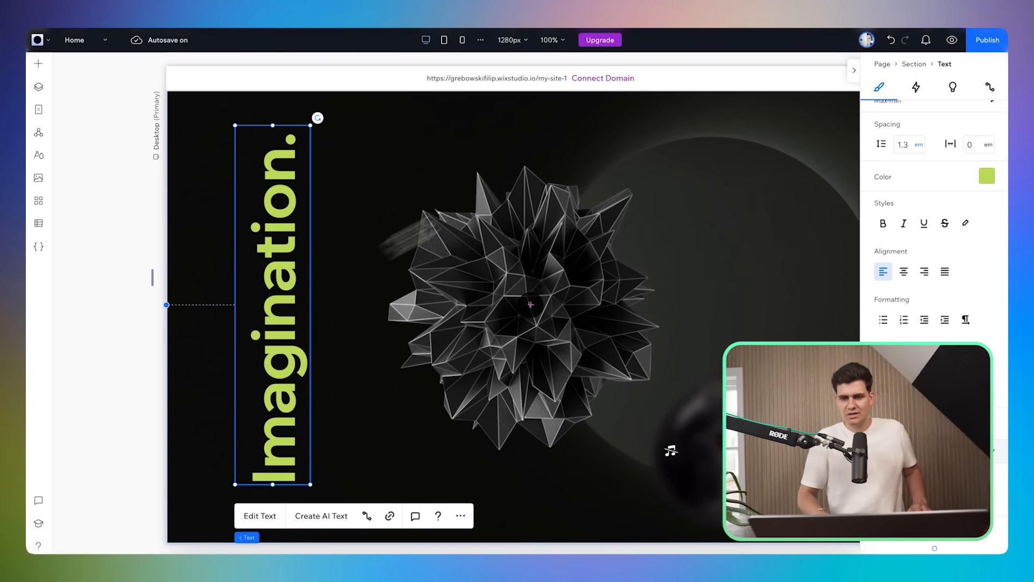
Step: Apply the Resize mouse effect to the "Imagination." title and preview the page
{"action": "left_click", "coordinate": [915, 87]}
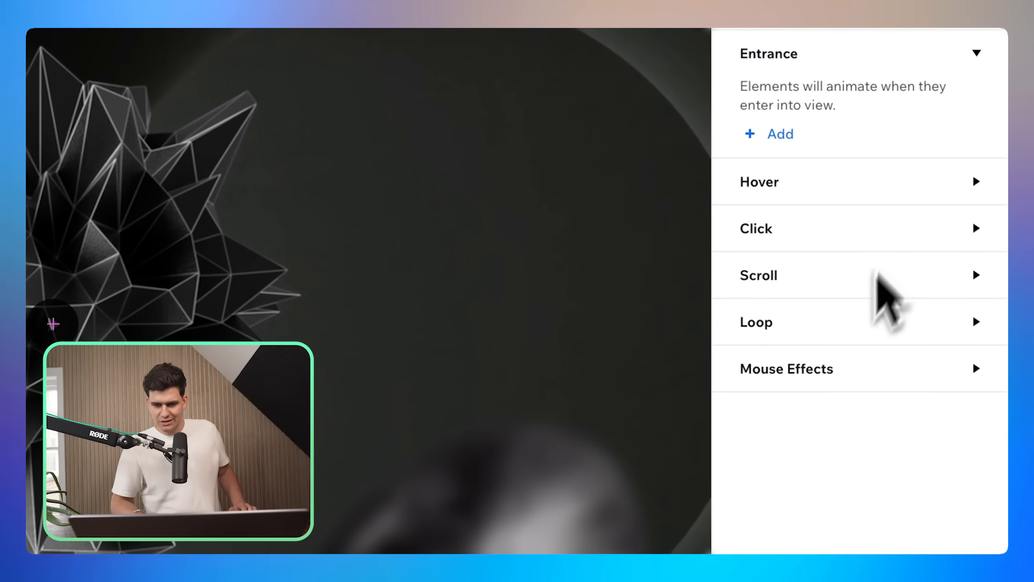
{"action": "left_click", "coordinate": [895, 373]}
{"action": "left_click", "coordinate": [784, 448]}
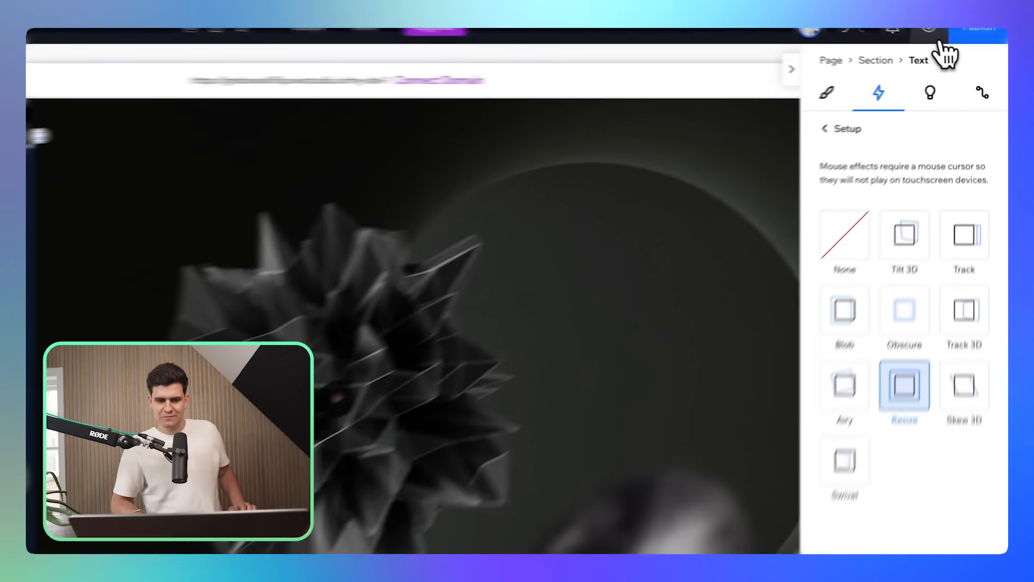
{"action": "left_click", "coordinate": [942, 42]}
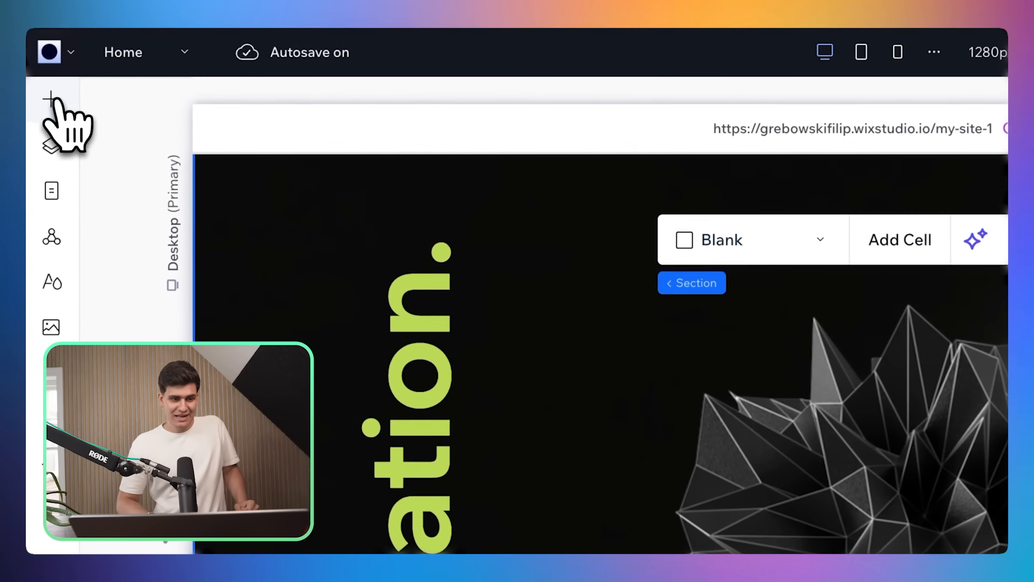
Step: Add a container to the section and place it over the crystal at about X 409, Y 216
{"action": "left_click", "coordinate": [52, 99]}
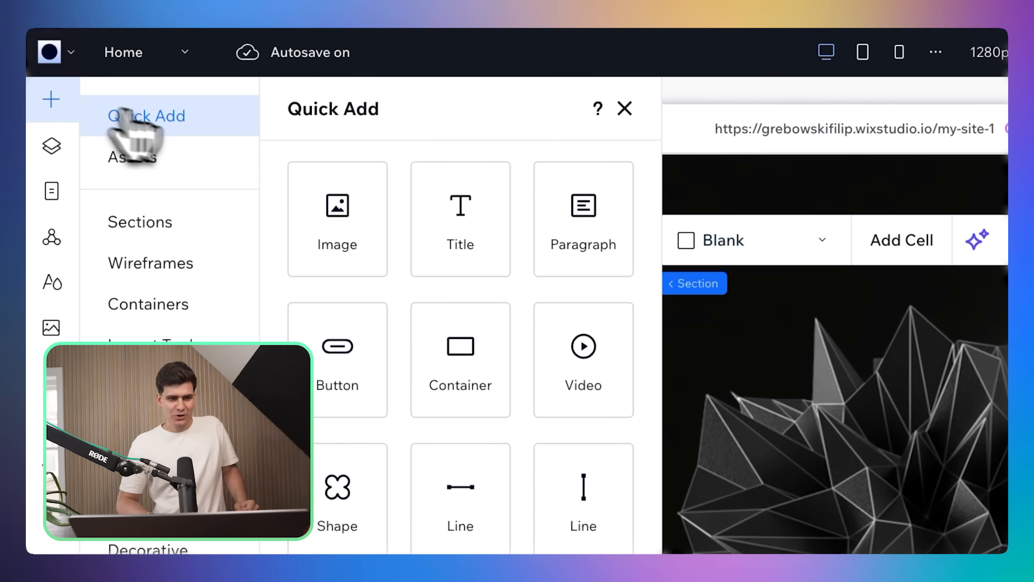
{"action": "left_click", "coordinate": [467, 348]}
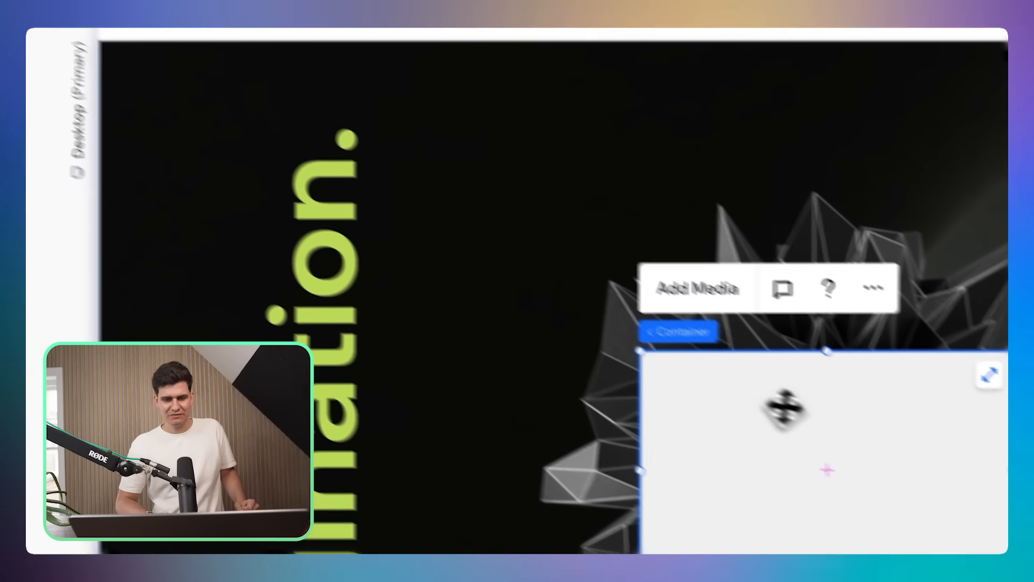
{"action": "left_click_drag", "start_coordinate": [797, 411], "coordinate": [677, 269]}
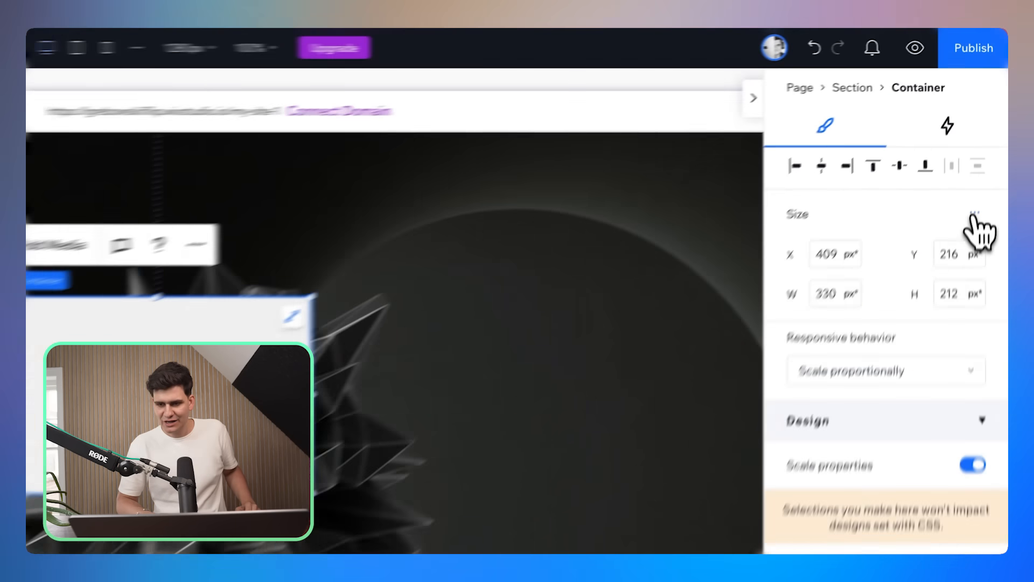
Step: Enable advanced size settings for the container, set its width to 100%, and move it near the section's top-left corner
{"action": "left_click", "coordinate": [987, 140]}
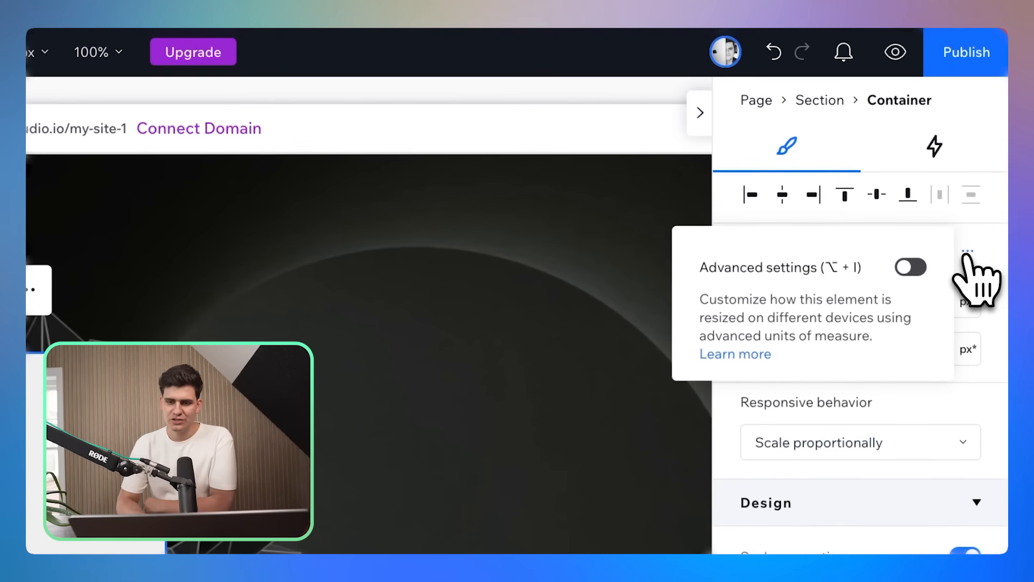
{"action": "left_click", "coordinate": [921, 268]}
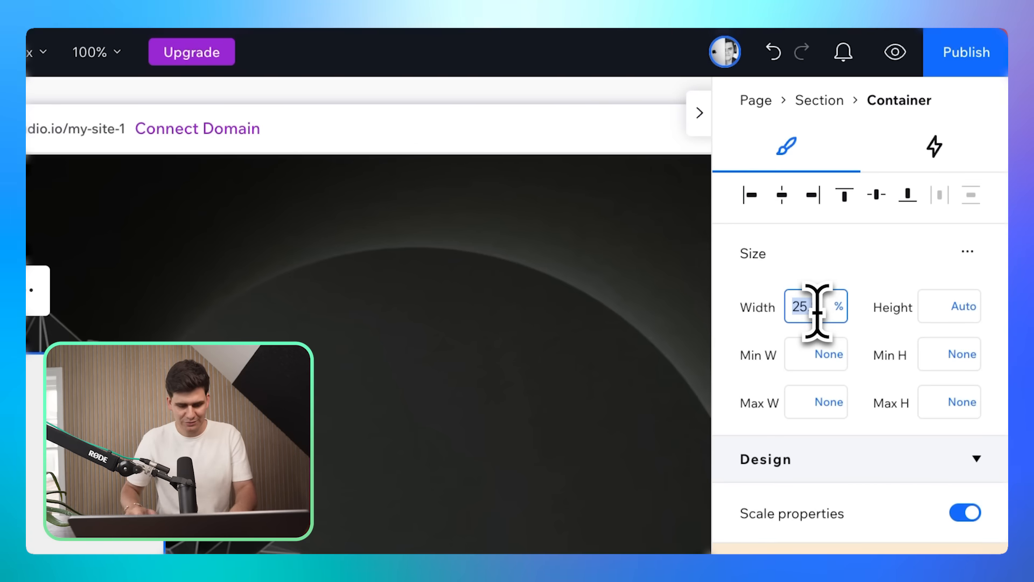
{"action": "type", "text": "100"}
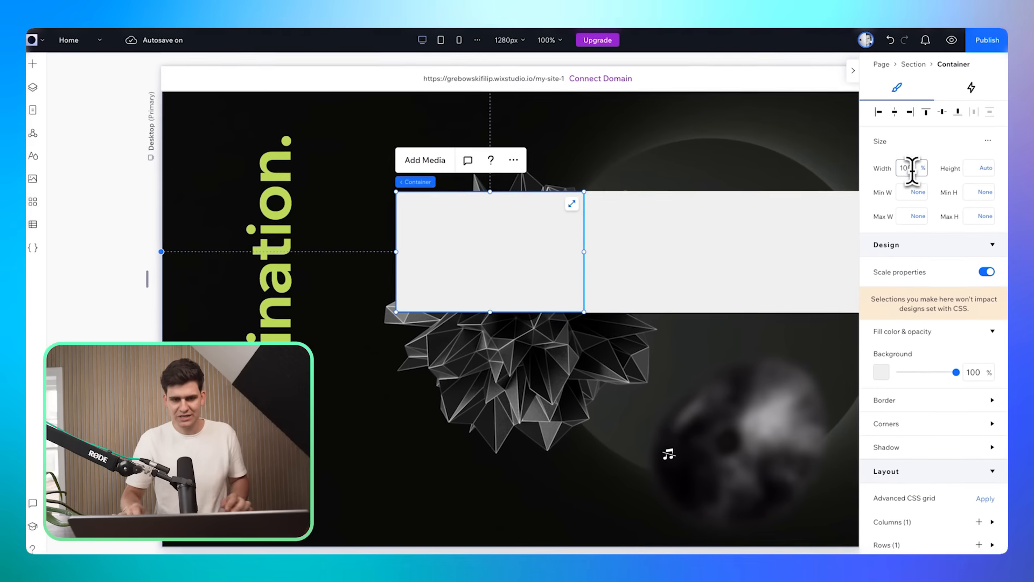
{"action": "key", "text": "Return"}
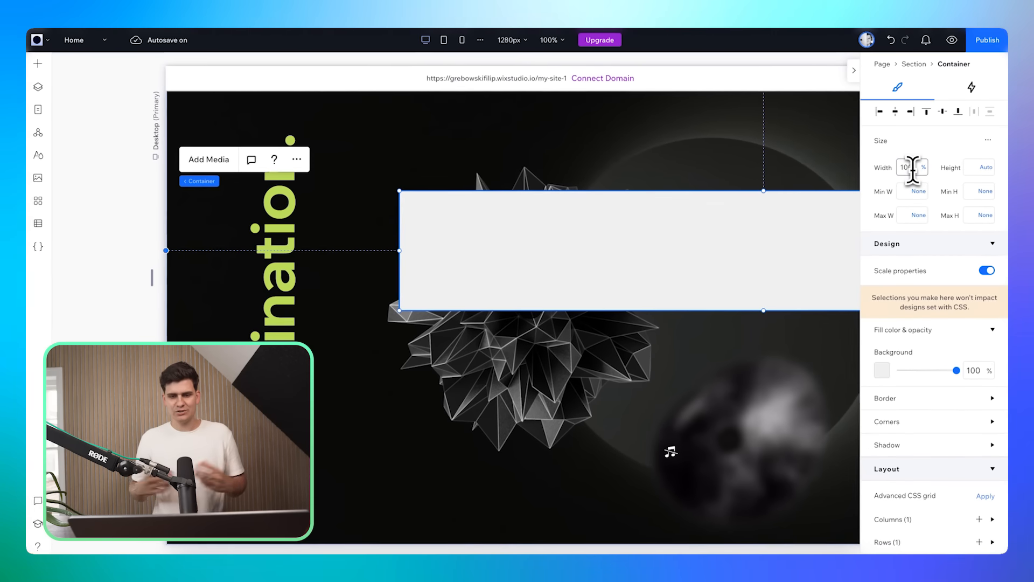
{"action": "left_click_drag", "start_coordinate": [761, 238], "coordinate": [535, 158]}
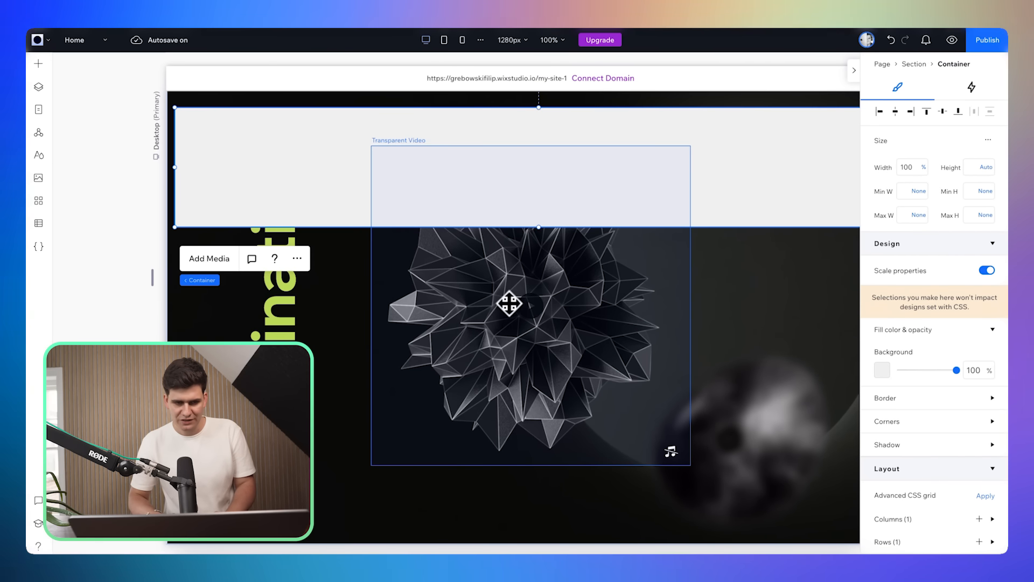
Step: Snap the container to the section's top-left corner, shorten it to about 72 px high and set its background opacity to 47%
{"action": "left_click_drag", "start_coordinate": [422, 158], "coordinate": [439, 171]}
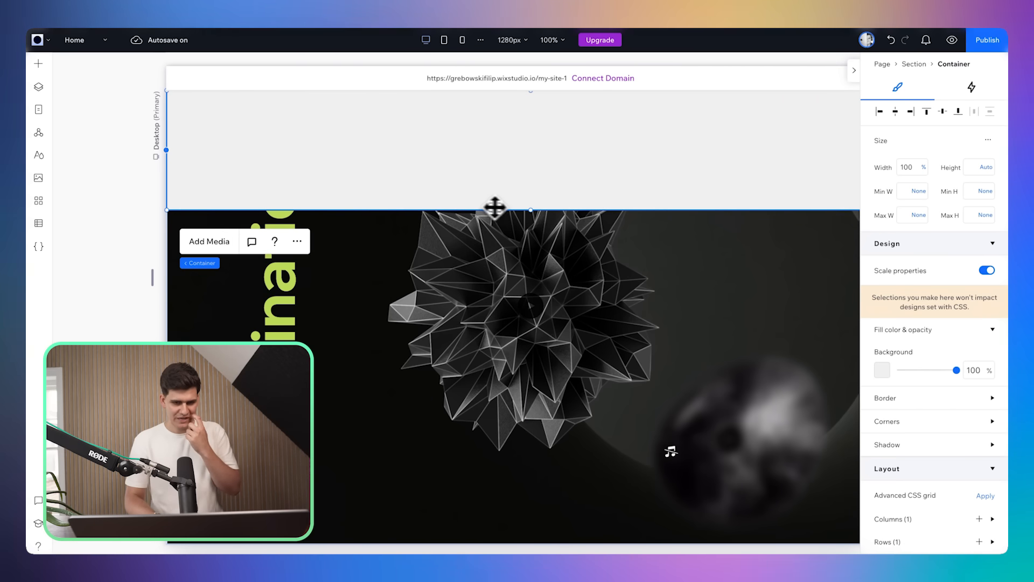
{"action": "left_click_drag", "start_coordinate": [531, 212], "coordinate": [531, 167]}
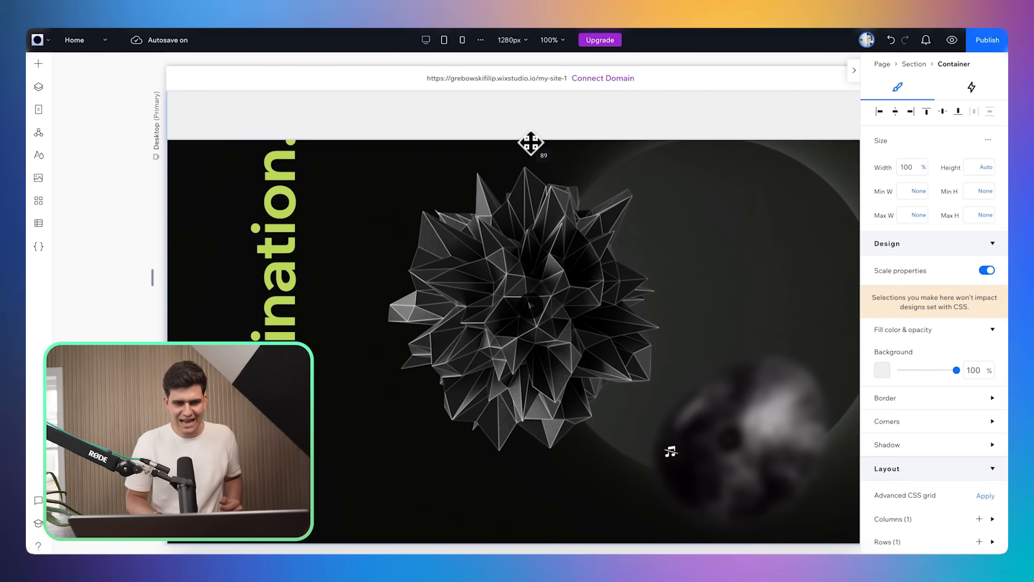
{"action": "left_click_drag", "start_coordinate": [530, 132], "coordinate": [530, 132]}
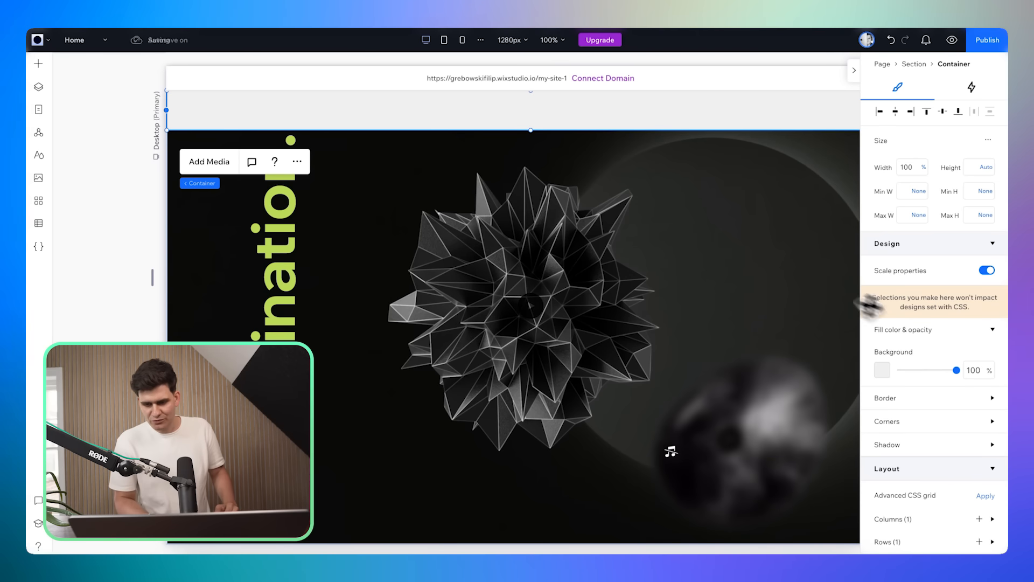
{"action": "left_click_drag", "start_coordinate": [957, 371], "coordinate": [926, 370]}
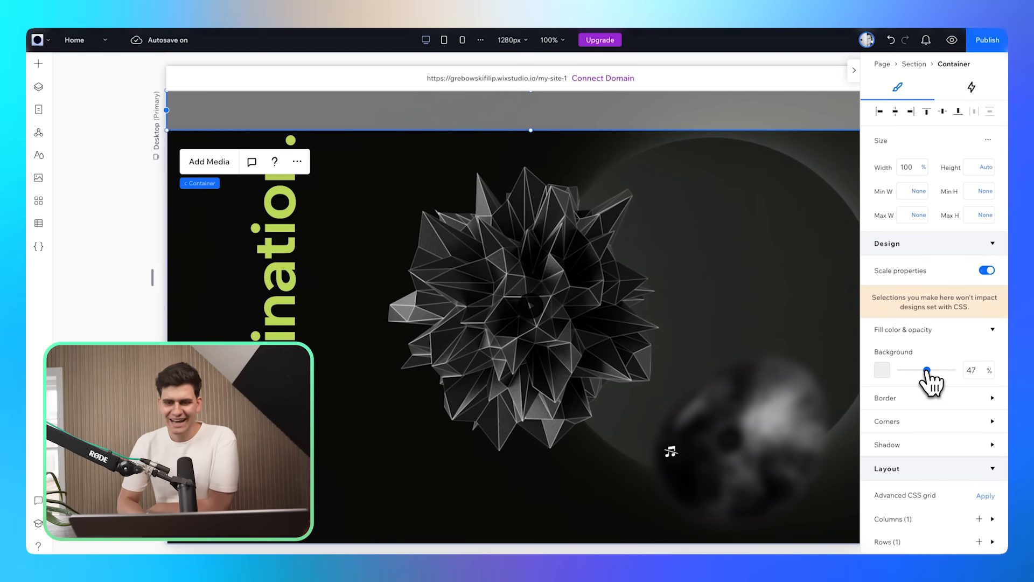
Step: Upload Hamburger_icon_white.png from the computer and add it as an image inside the top container
{"action": "scroll", "coordinate": [785, 285], "scroll_direction": "right", "scroll_amount": 3}
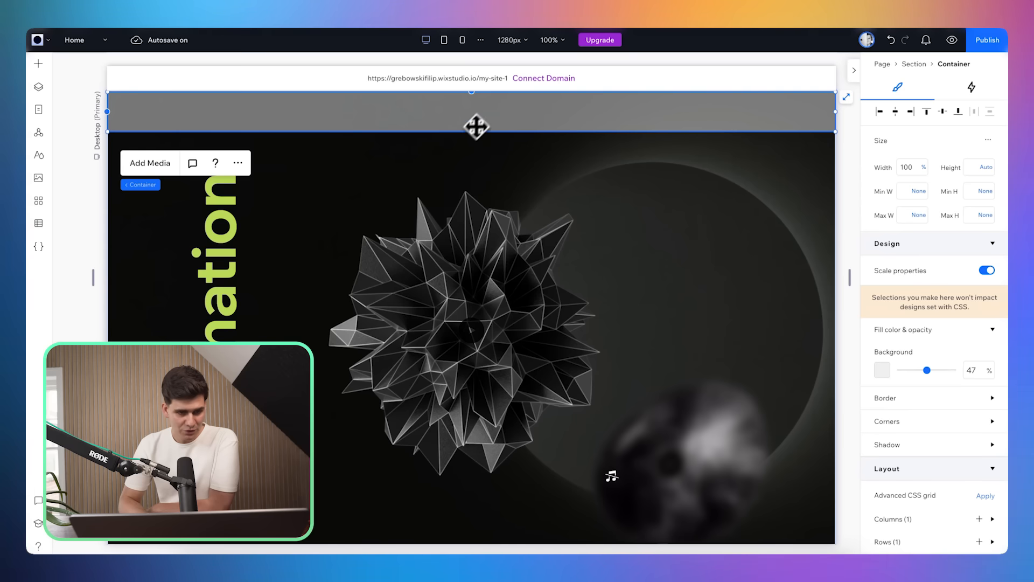
{"action": "left_click", "coordinate": [150, 163]}
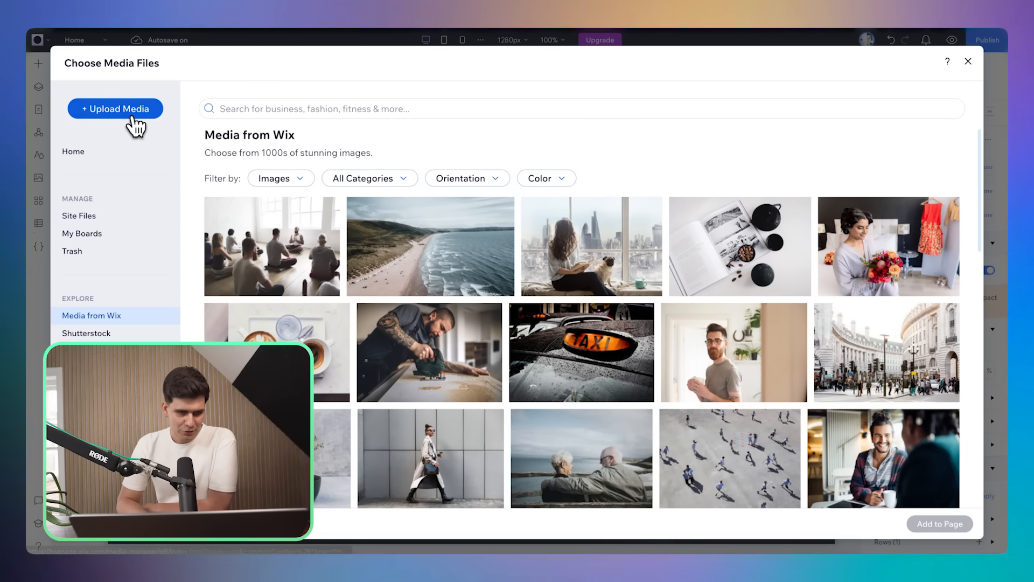
{"action": "left_click", "coordinate": [125, 112]}
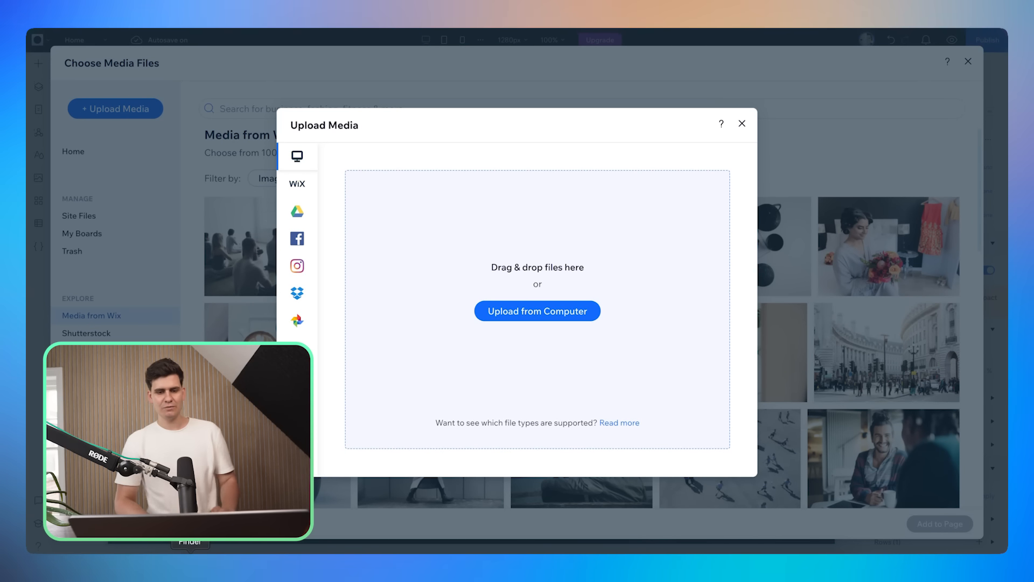
{"action": "left_click", "coordinate": [190, 549]}
{"action": "left_click_drag", "start_coordinate": [440, 120], "coordinate": [445, 134]}
{"action": "left_click_drag", "start_coordinate": [435, 341], "coordinate": [528, 347]}
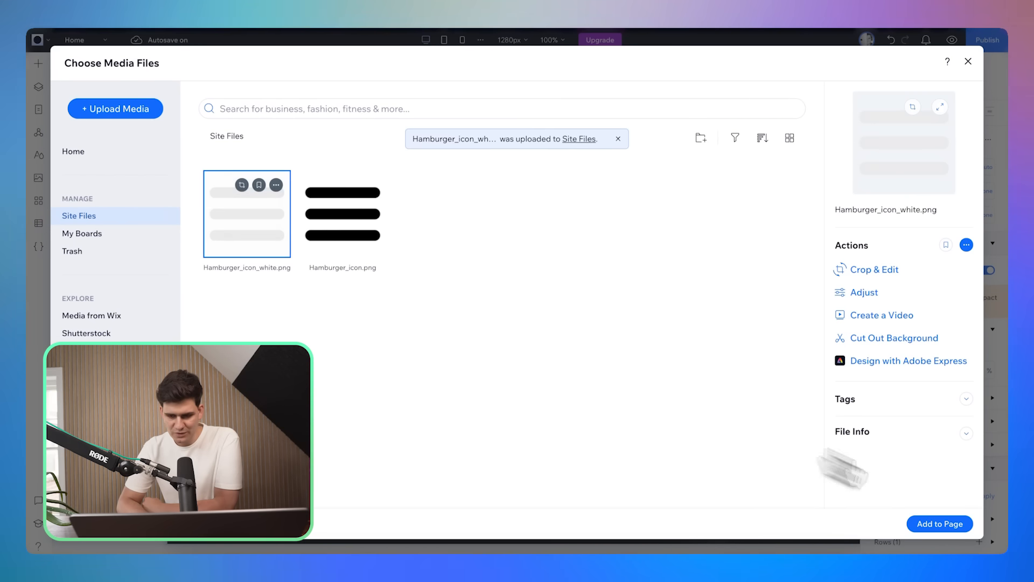
{"action": "left_click", "coordinate": [949, 529]}
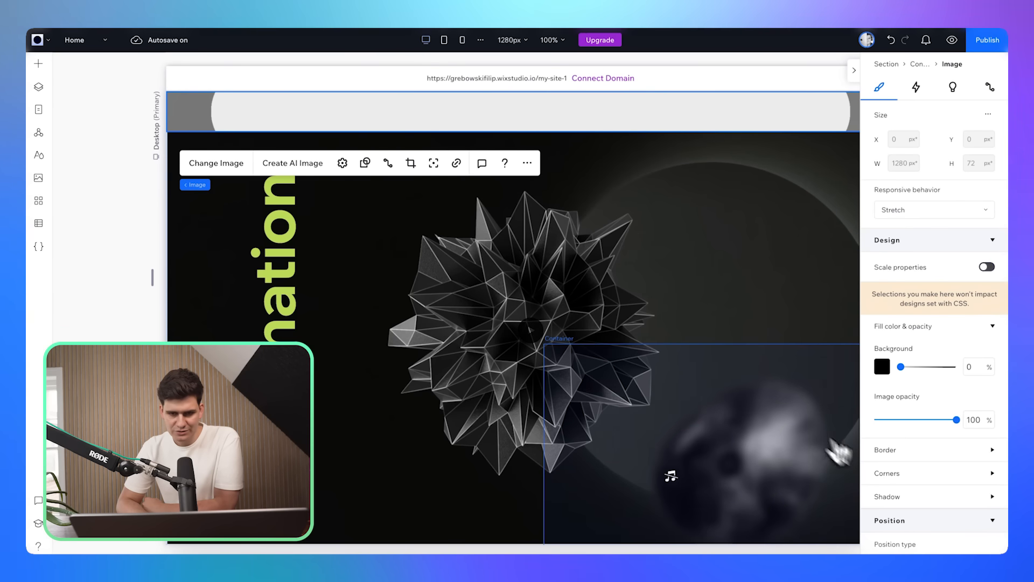
Step: Change the hamburger image's responsive behavior to Fixed
{"action": "key", "text": "super+z"}
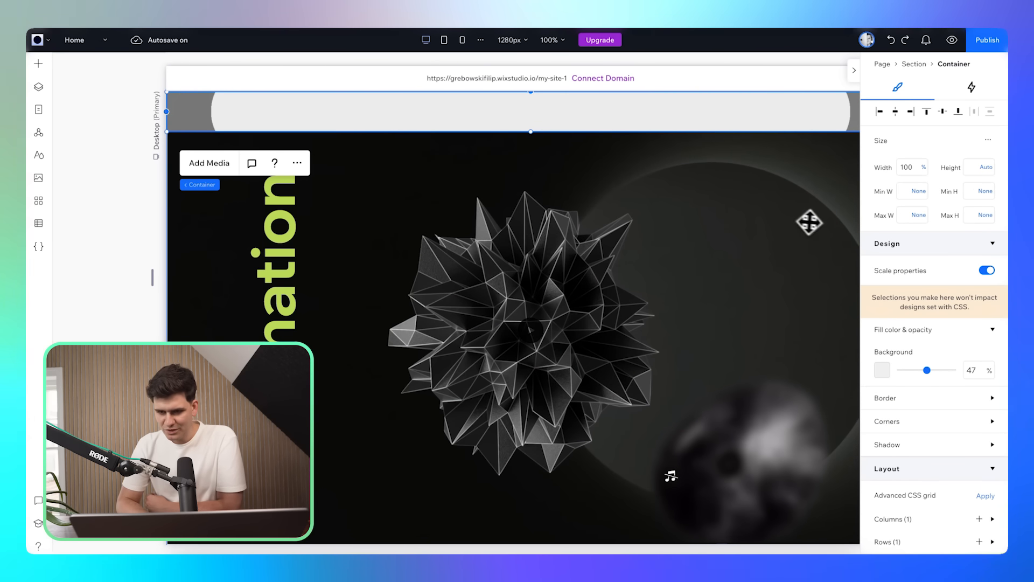
{"action": "left_click", "coordinate": [702, 117]}
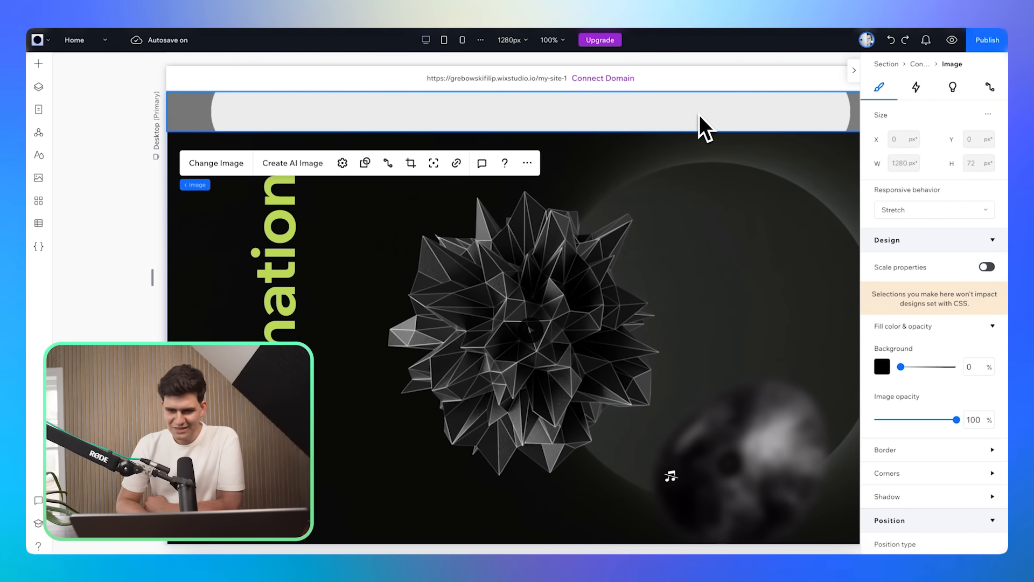
{"action": "left_click", "coordinate": [916, 211]}
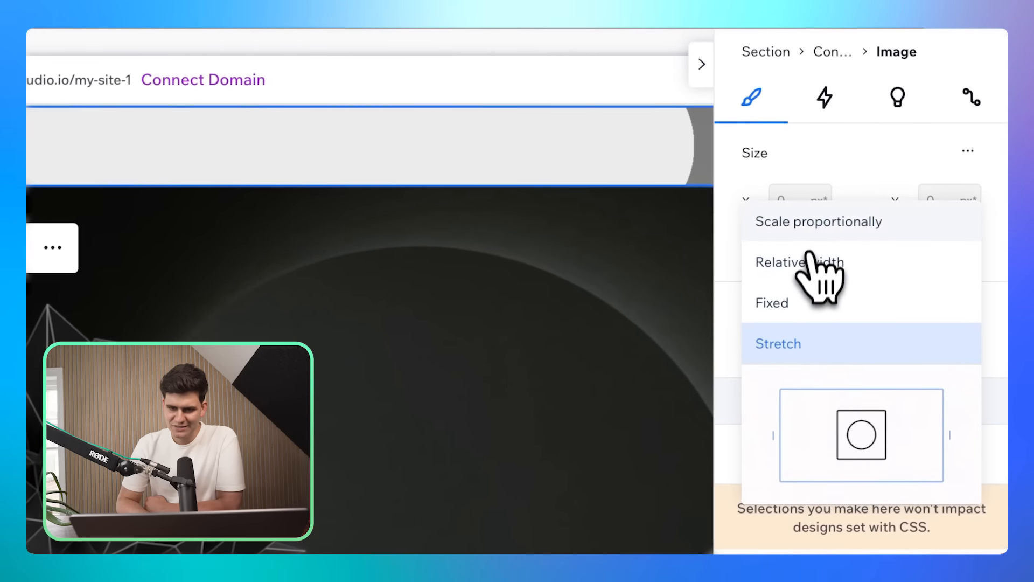
{"action": "left_click", "coordinate": [799, 297]}
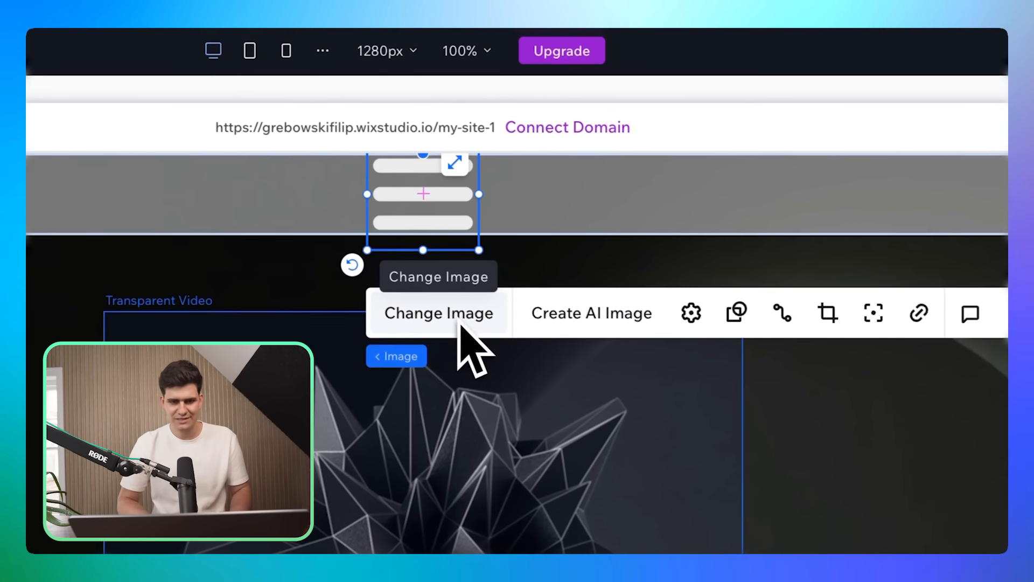
Step: Resize the hamburger icon to 50 by 50 px and place it near the right end of the top container
{"action": "left_click_drag", "start_coordinate": [402, 264], "coordinate": [378, 253]}
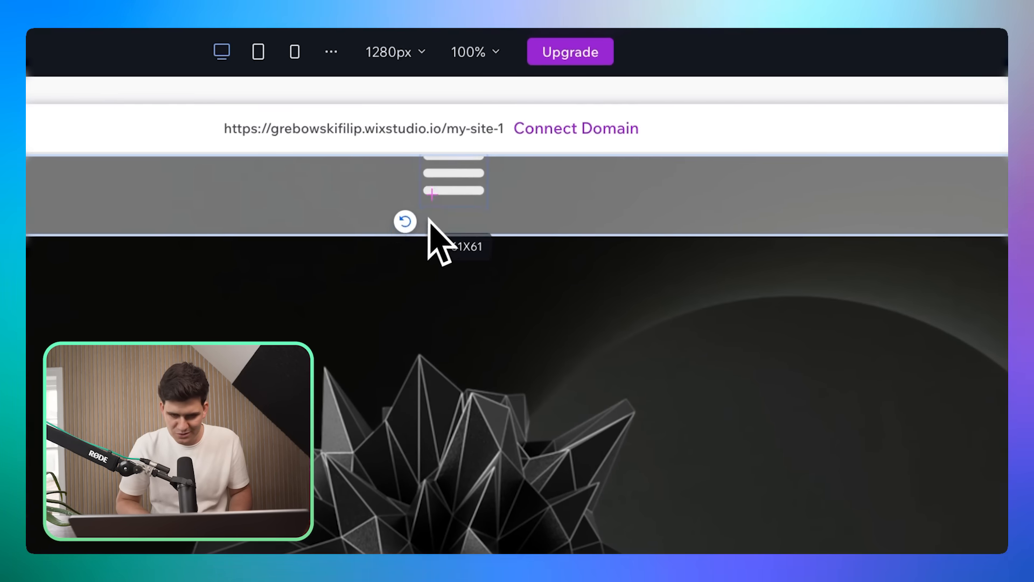
{"action": "left_click_drag", "start_coordinate": [428, 221], "coordinate": [423, 215]}
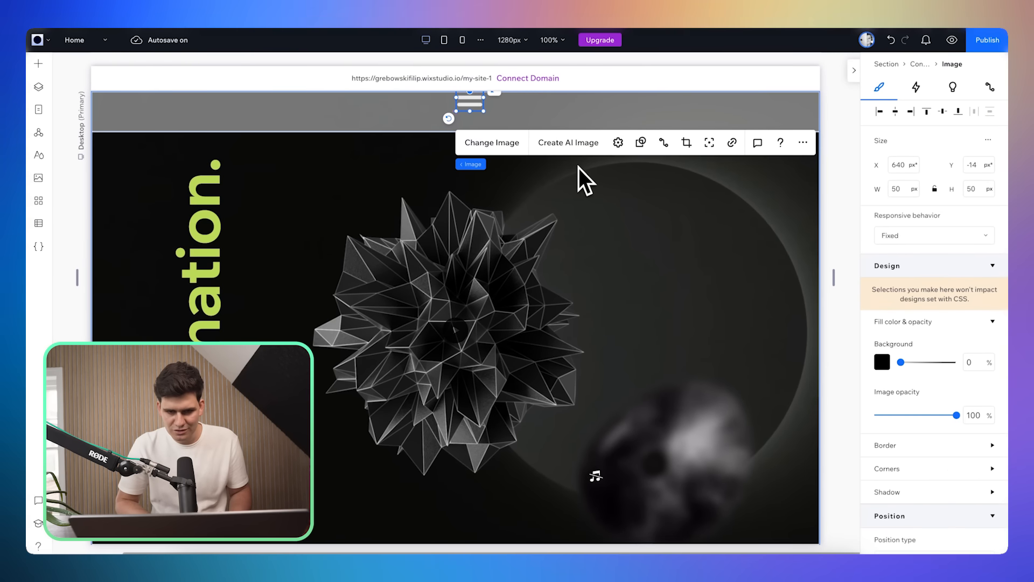
{"action": "left_click_drag", "start_coordinate": [476, 106], "coordinate": [596, 103]}
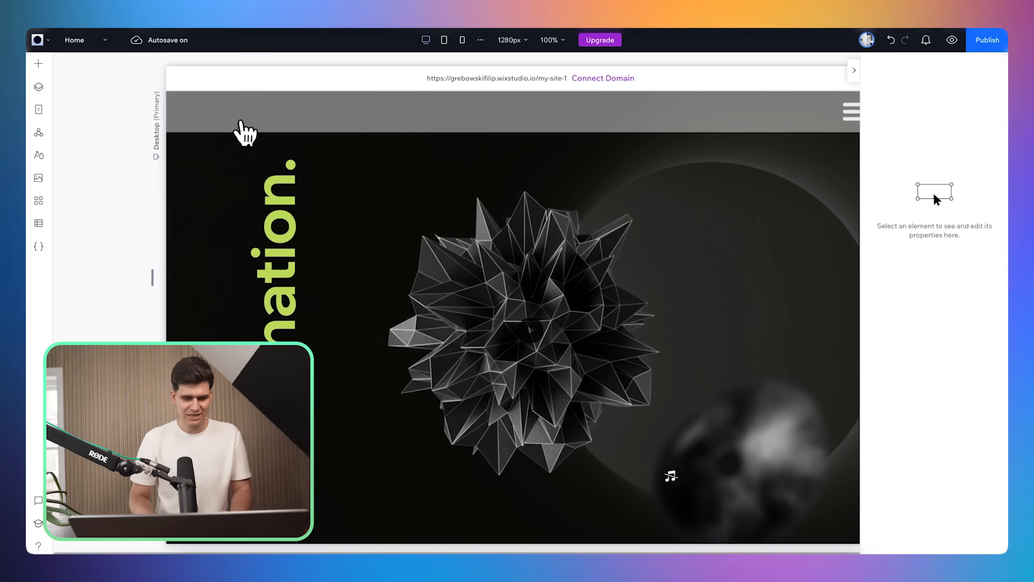
Step: Add a Heading 2 text reading "Dev." and place it in the top container at about X 38, Y 9
{"action": "left_click_drag", "start_coordinate": [243, 132], "coordinate": [531, 330]}
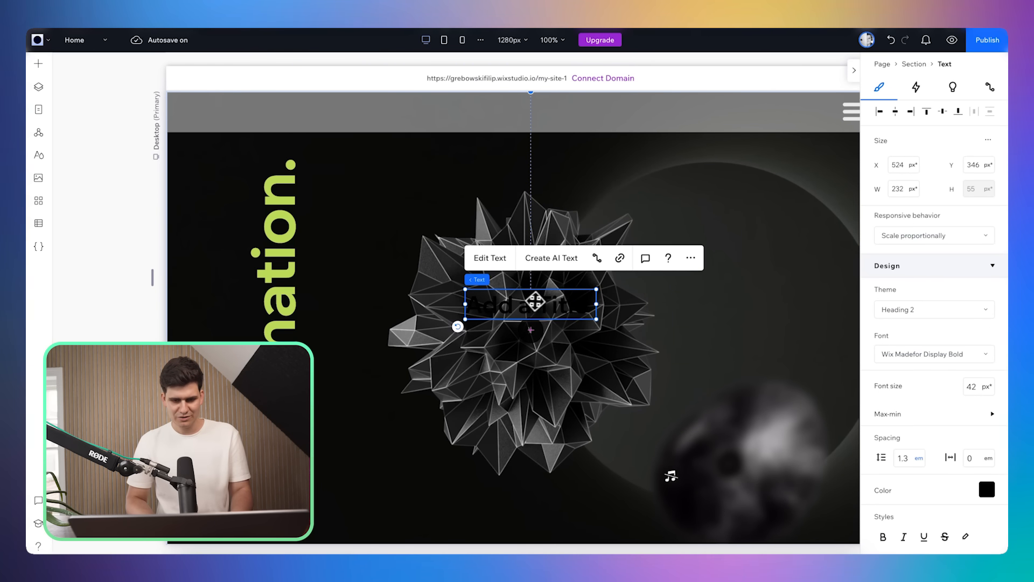
{"action": "type", "text": "Dev."}
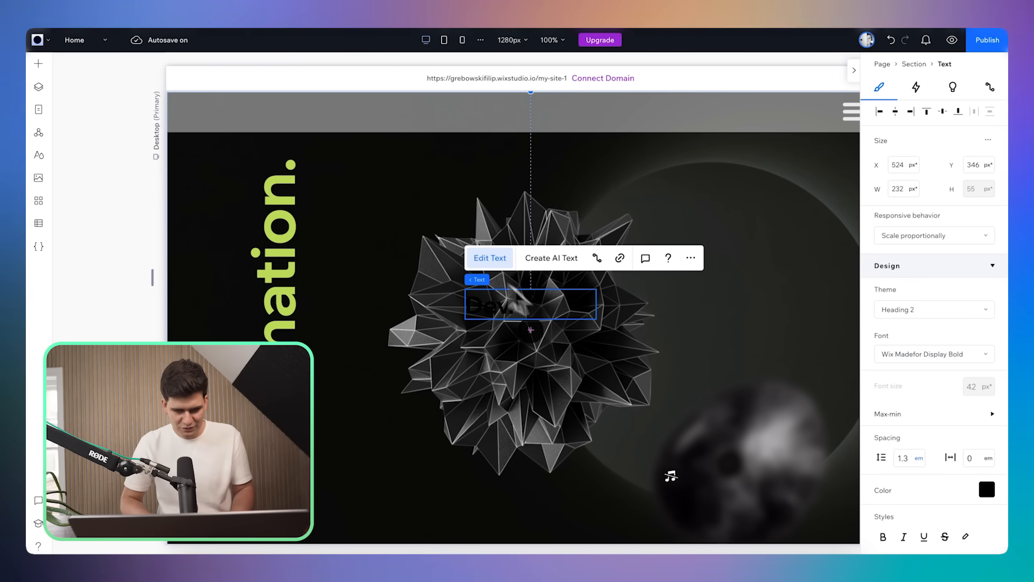
{"action": "left_click", "coordinate": [339, 245]}
{"action": "left_click", "coordinate": [487, 302]}
{"action": "left_click_drag", "start_coordinate": [487, 303], "coordinate": [218, 118]}
Step: Change the color of the "Dev." heading to the light gray theme color
{"action": "double_click", "coordinate": [215, 115]}
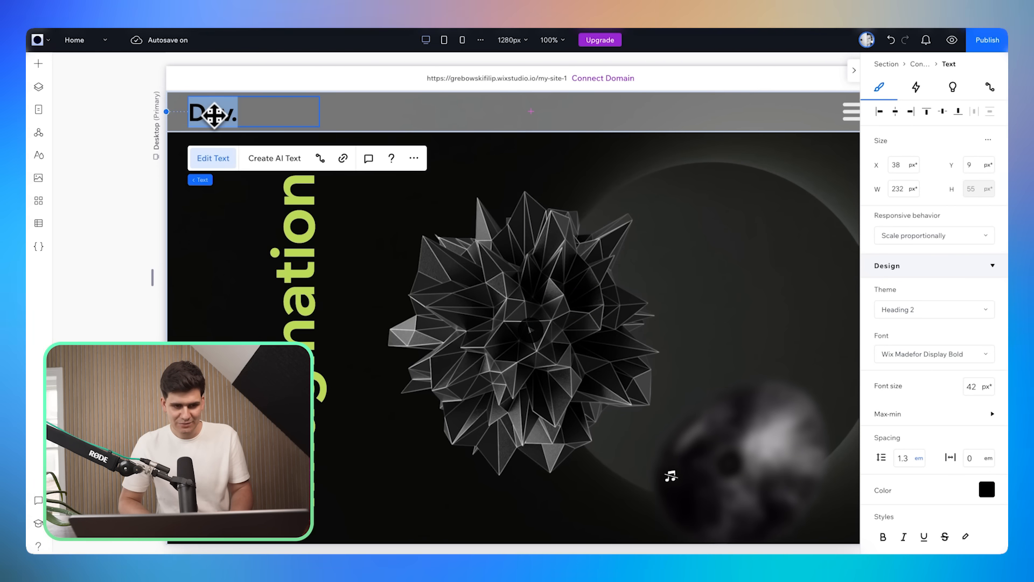
{"action": "left_click", "coordinate": [987, 489]}
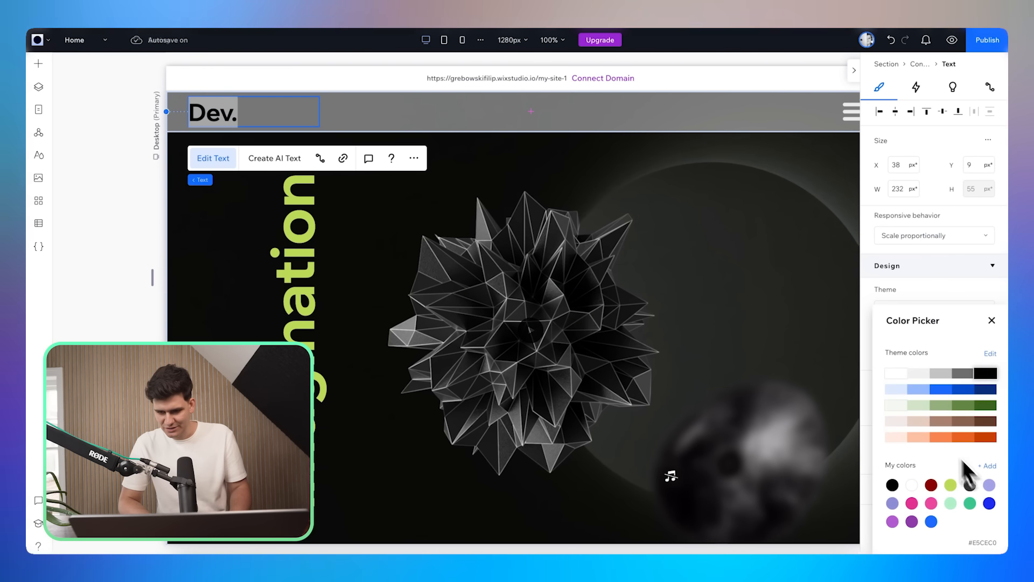
{"action": "left_click", "coordinate": [920, 376]}
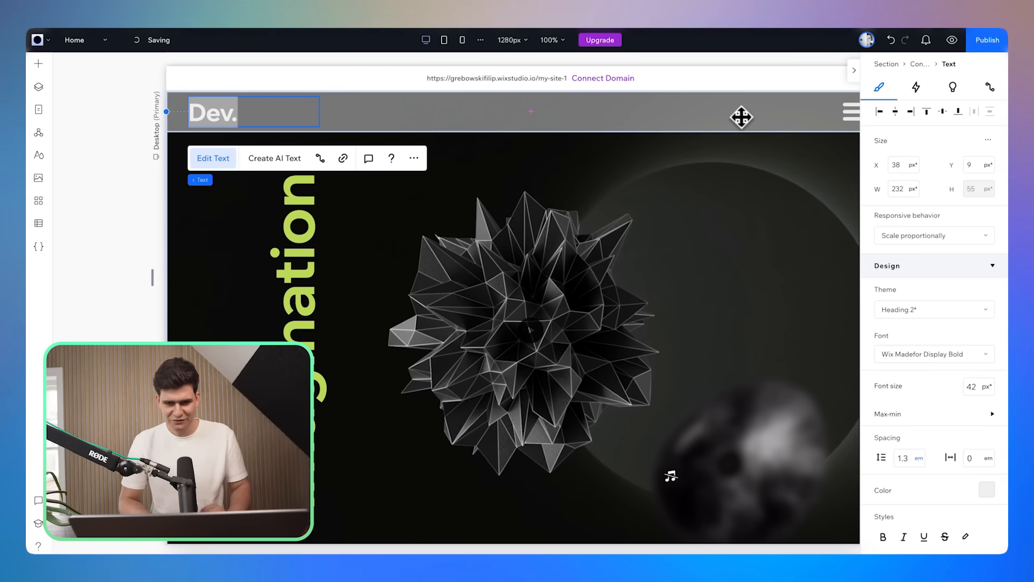
Step: Set the top container's background opacity to 0% and preview the page
{"action": "left_click", "coordinate": [738, 117]}
{"action": "left_click_drag", "start_coordinate": [931, 370], "coordinate": [899, 372]}
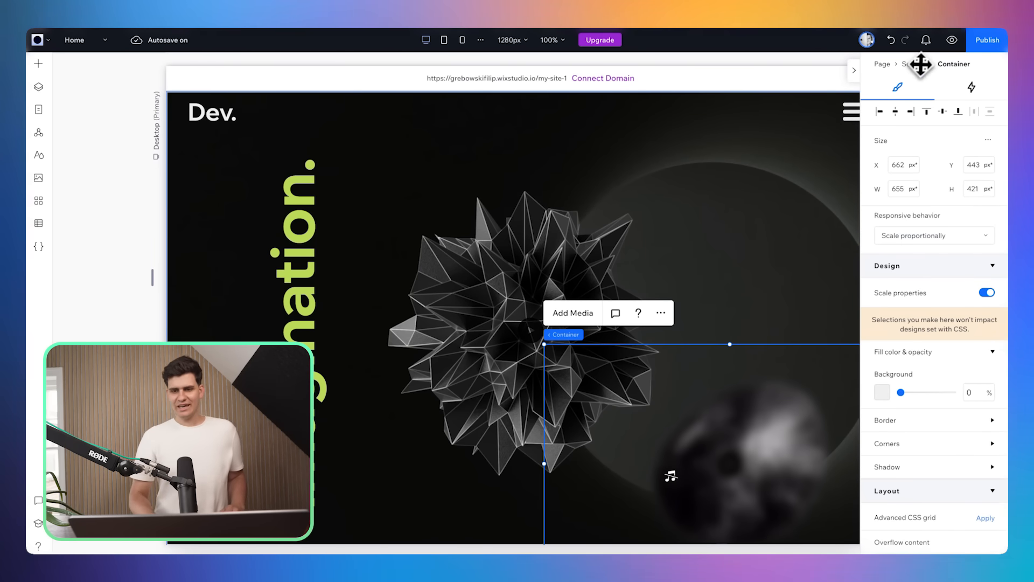
{"action": "left_click", "coordinate": [952, 42]}
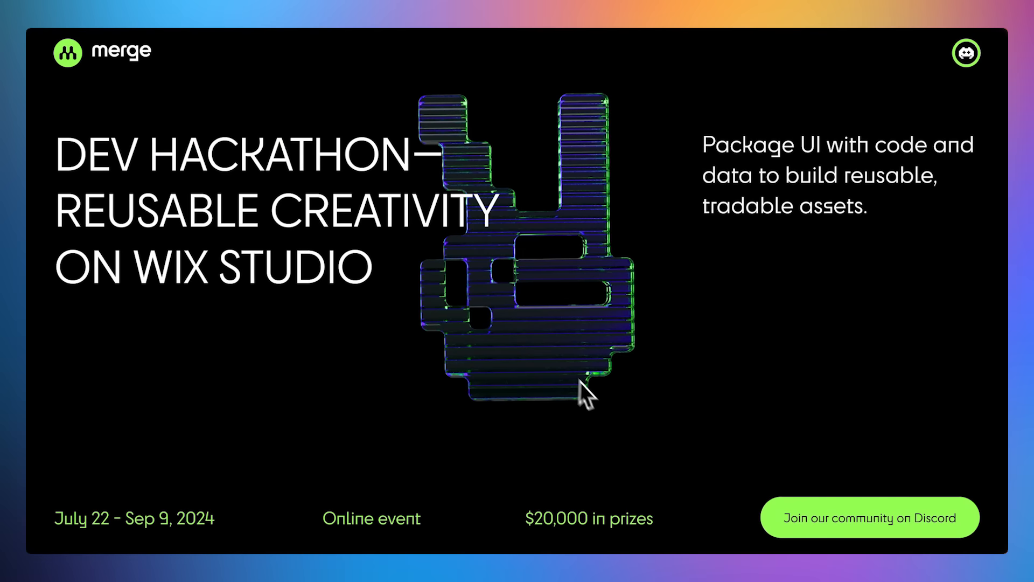
Step: Look through the Merge hackathon page's challenge options, prizes and submission section
{"action": "scroll", "coordinate": [612, 402], "scroll_direction": "down", "scroll_amount": 10}
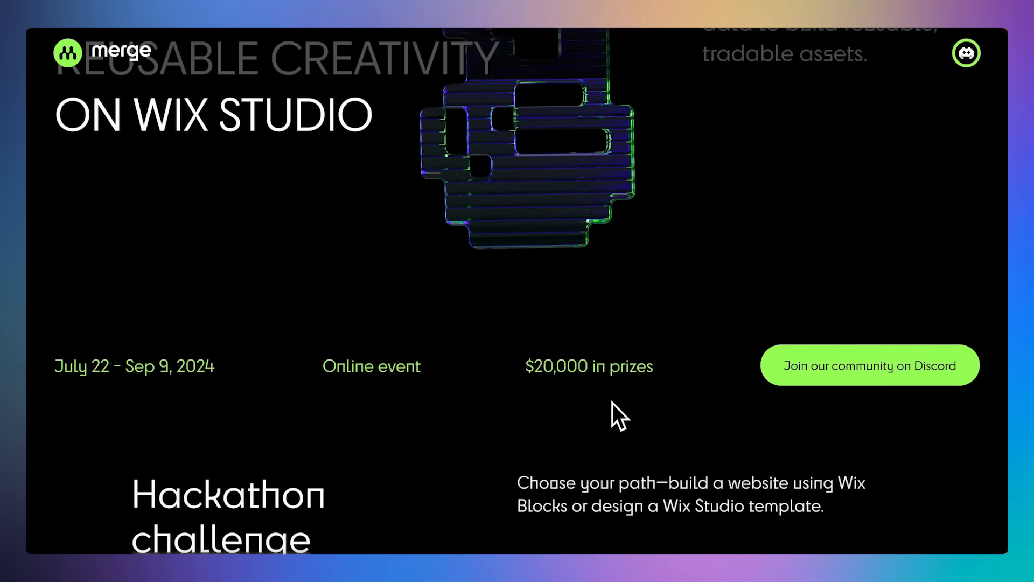
{"action": "scroll", "coordinate": [612, 403], "scroll_direction": "down", "scroll_amount": 10}
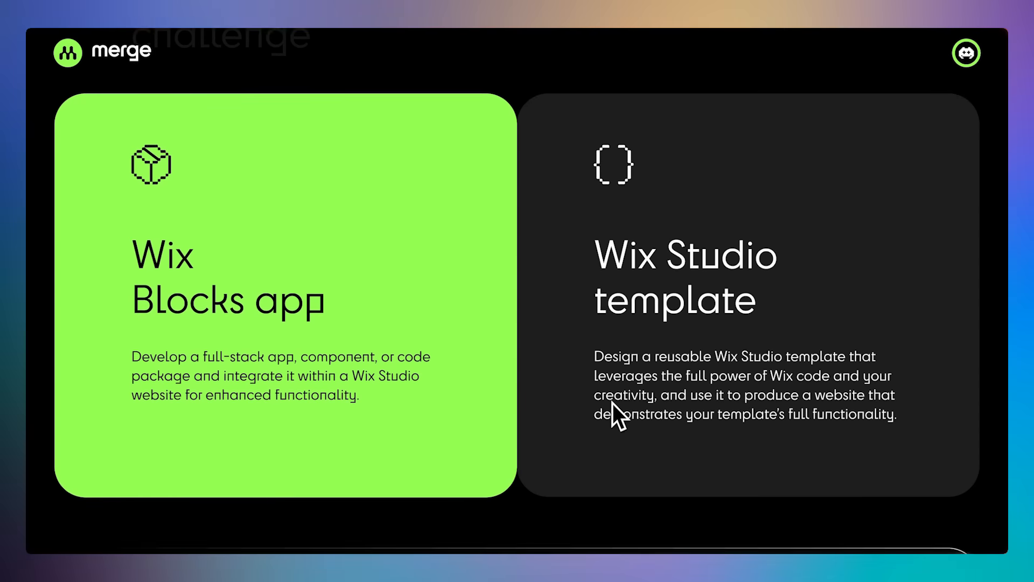
{"action": "scroll", "coordinate": [613, 403], "scroll_direction": "down", "scroll_amount": 10}
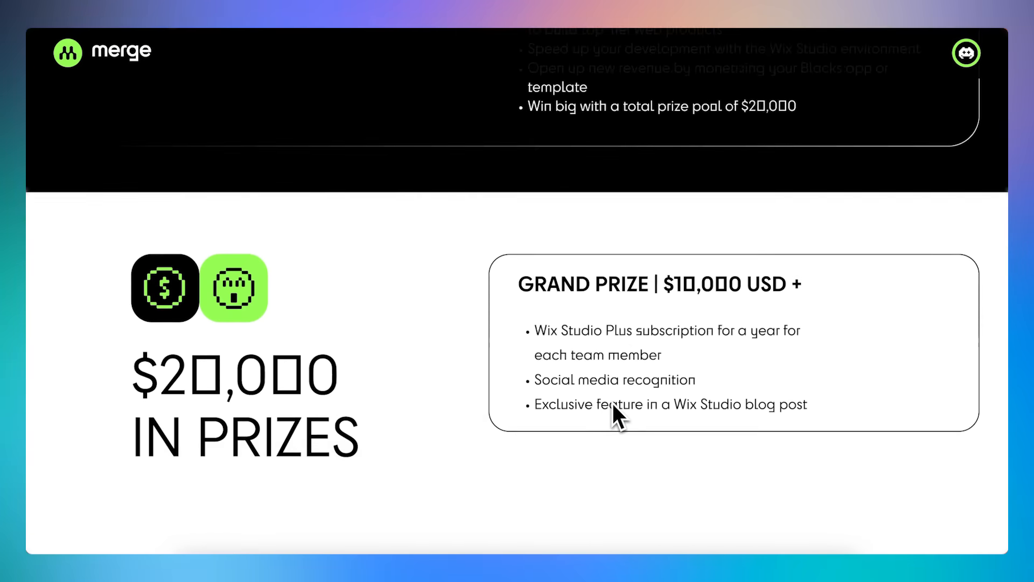
{"action": "scroll", "coordinate": [613, 403], "scroll_direction": "down", "scroll_amount": 10}
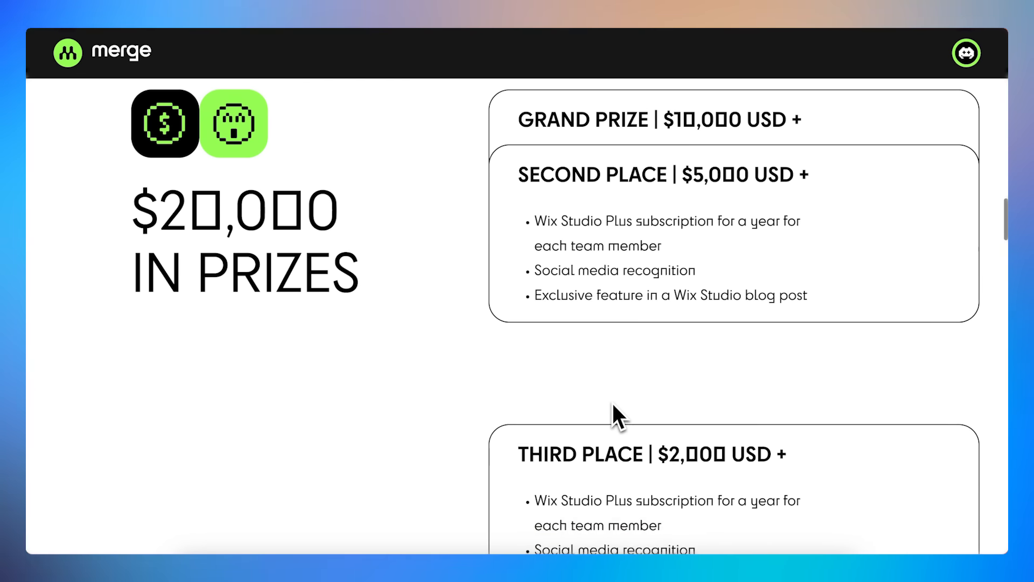
{"action": "scroll", "coordinate": [613, 403], "scroll_direction": "down", "scroll_amount": 8}
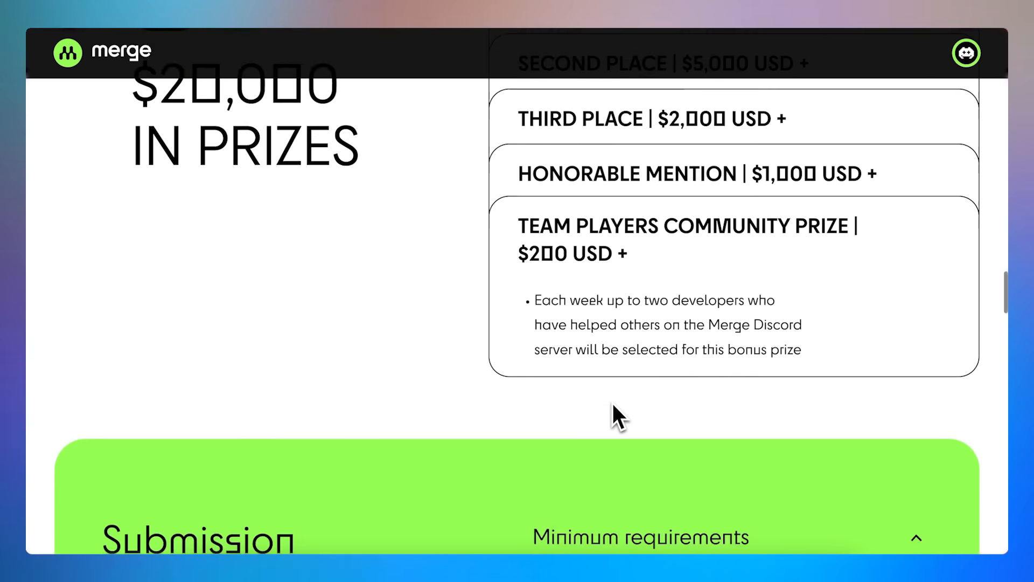
{"action": "scroll", "coordinate": [612, 402], "scroll_direction": "up", "scroll_amount": 20}
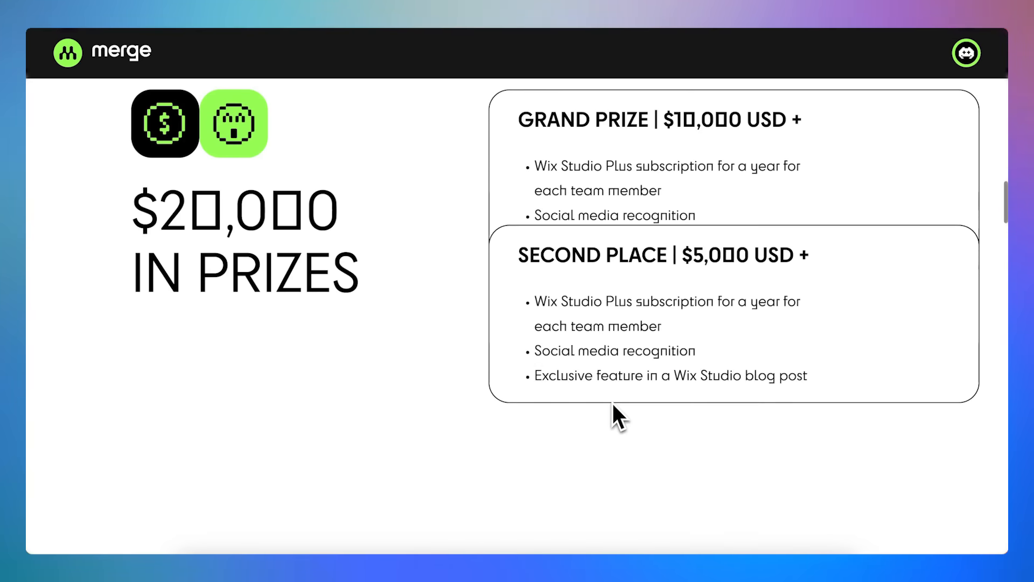